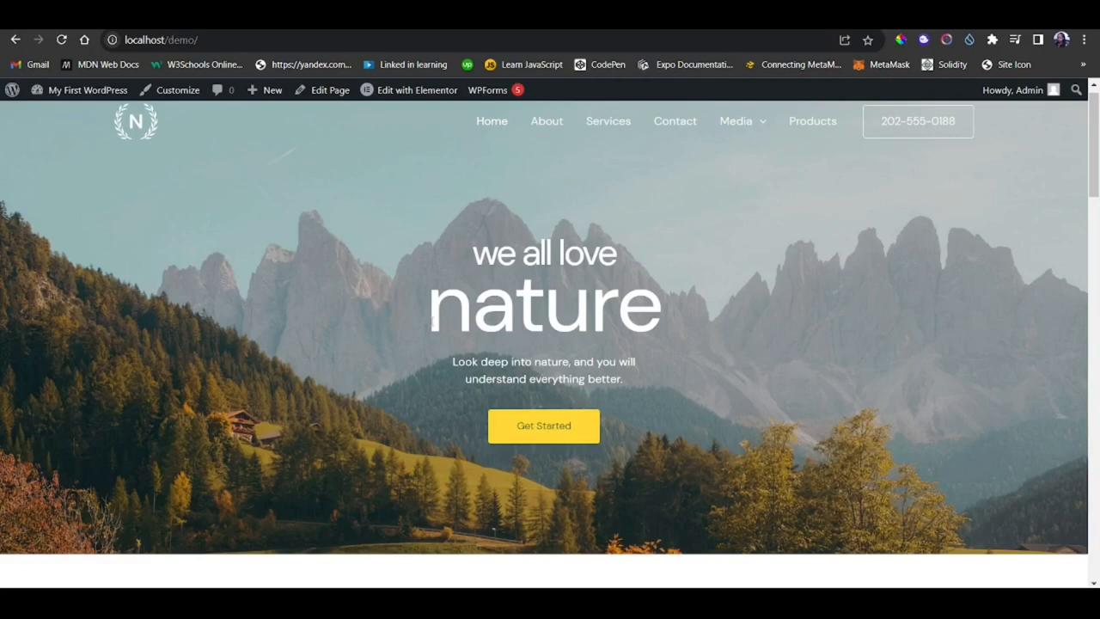
Examine the demo site's home page and the separate Products page down to its High Selling Products section
scroll(430, 284, "down", 2)
scroll(427, 244, "up", 1)
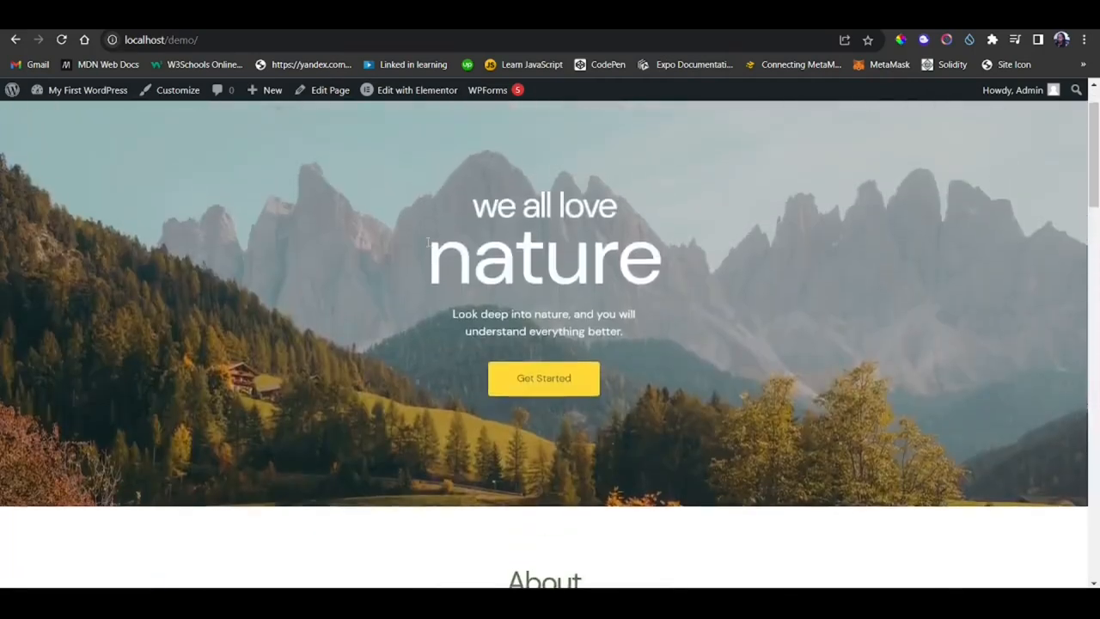
scroll(427, 240, "up", 1)
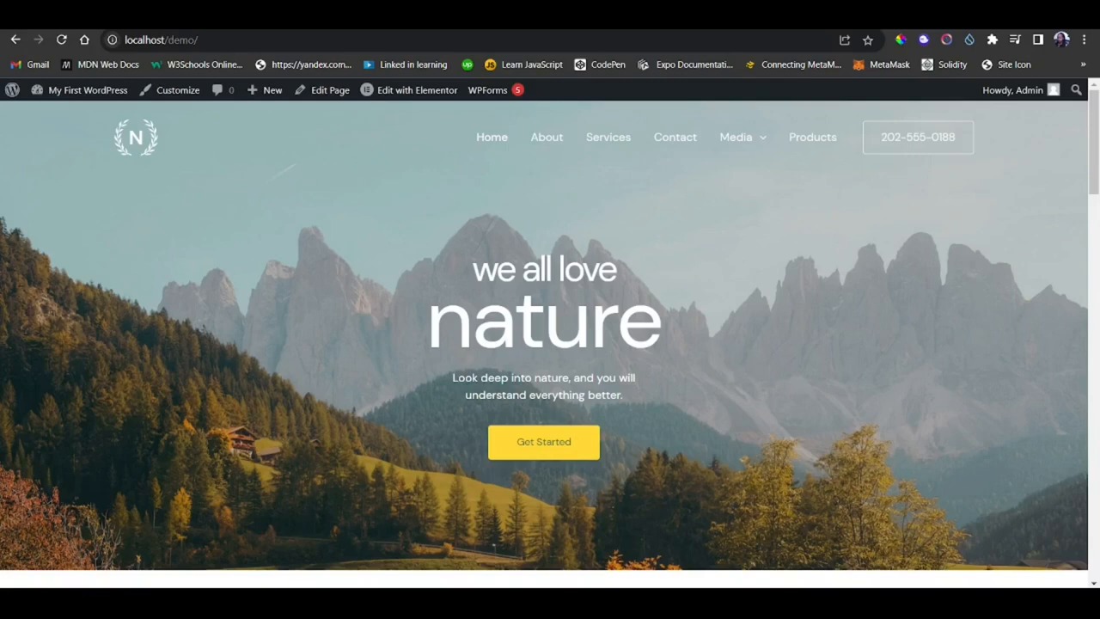
scroll(550, 335, "down", 1)
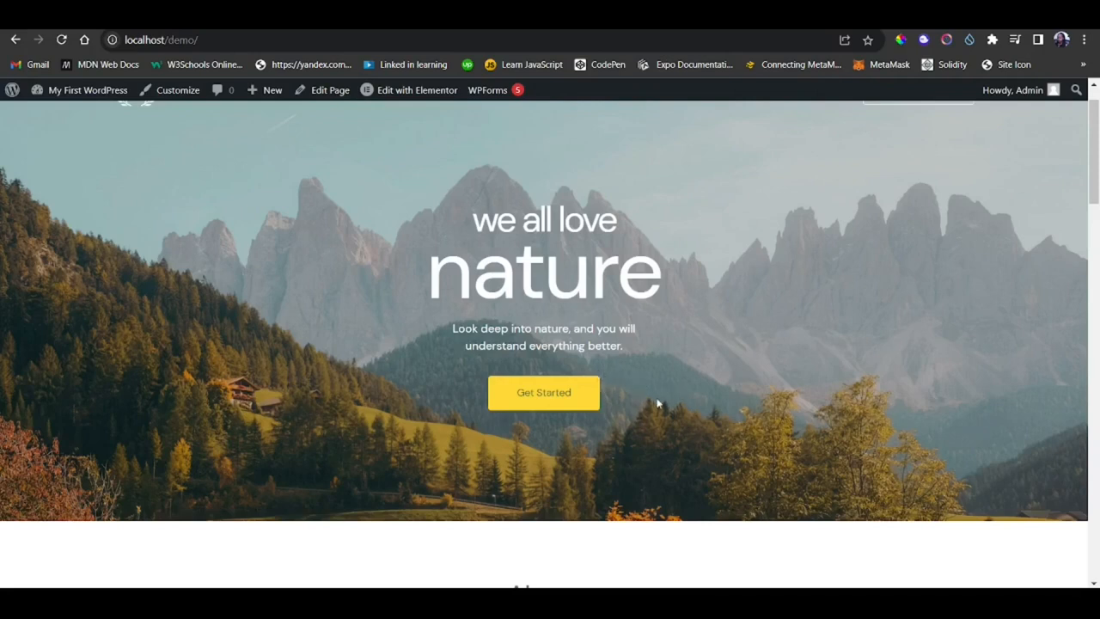
scroll(431, 300, "up", 1)
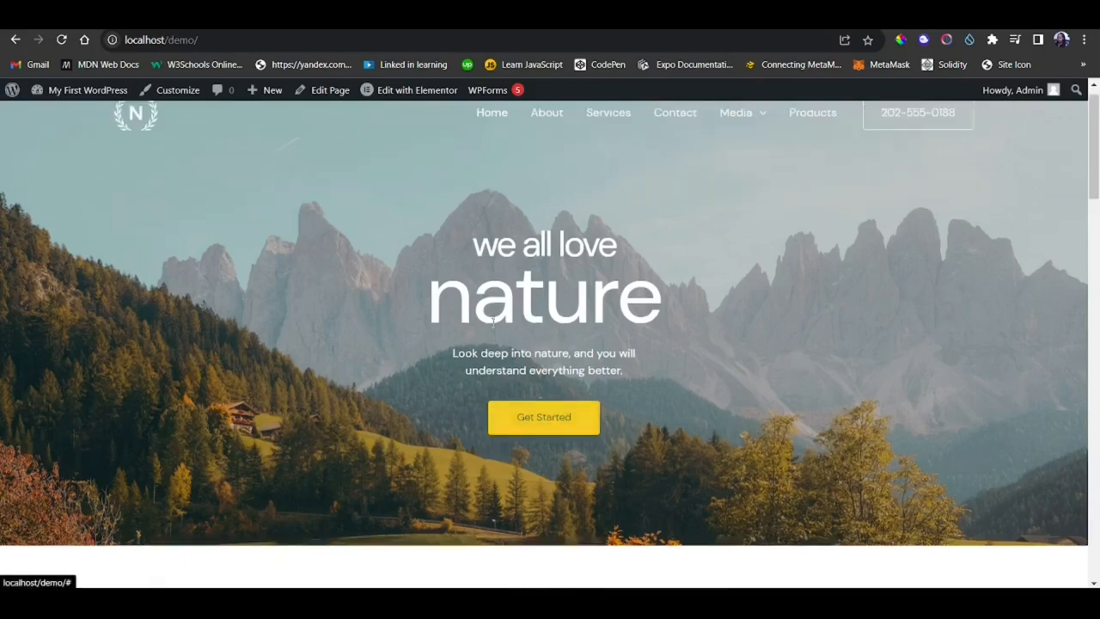
left_click(498, 16)
scroll(604, 254, "down", 7)
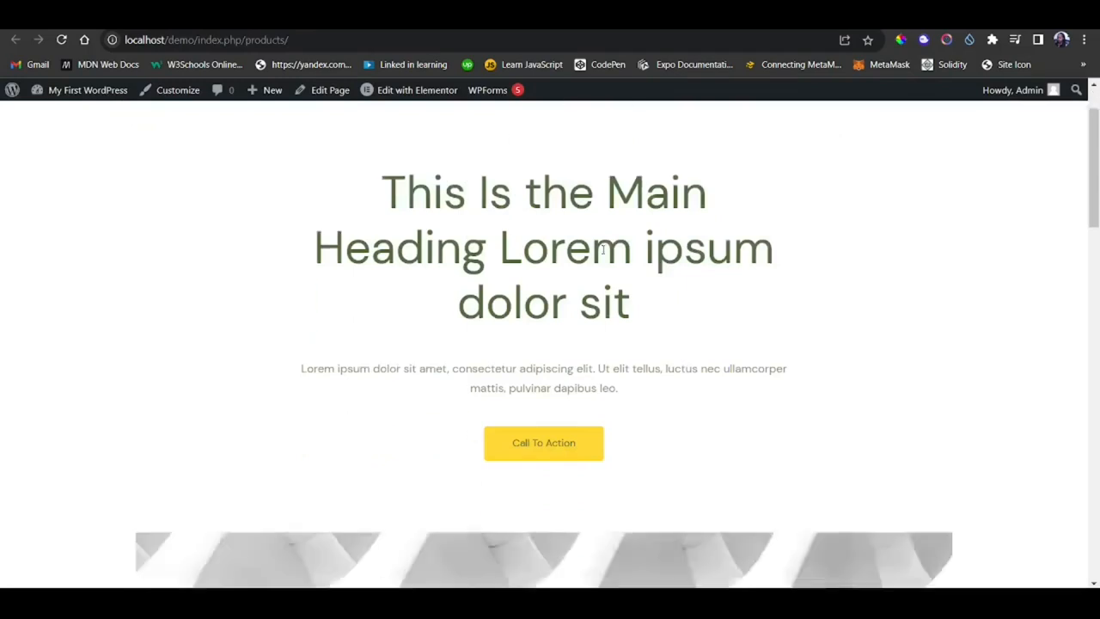
scroll(604, 254, "down", 8)
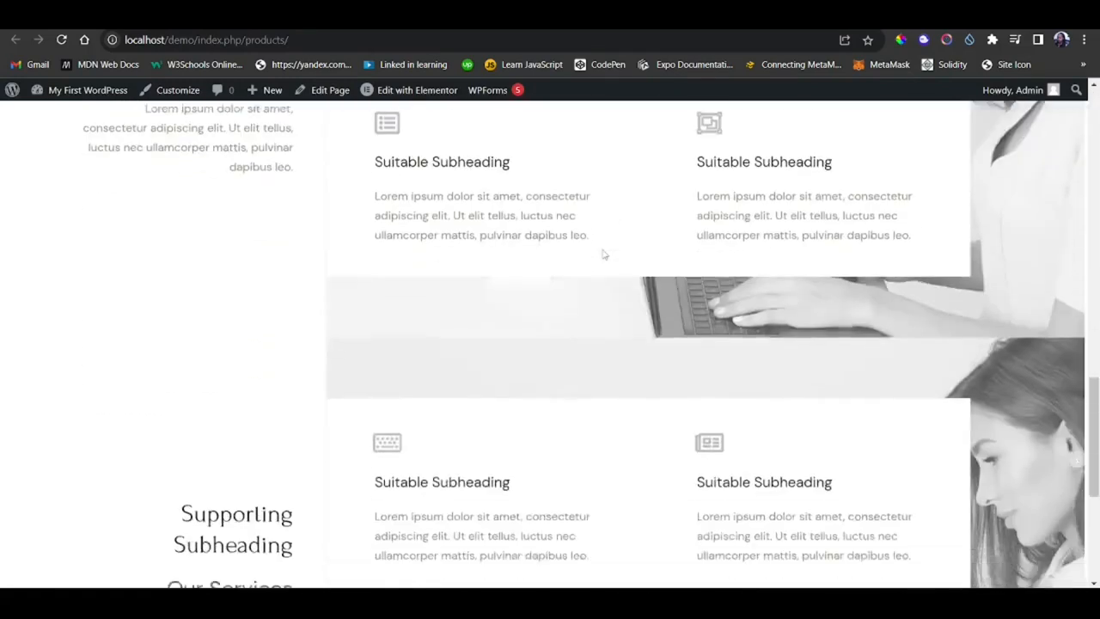
scroll(604, 254, "up", 4)
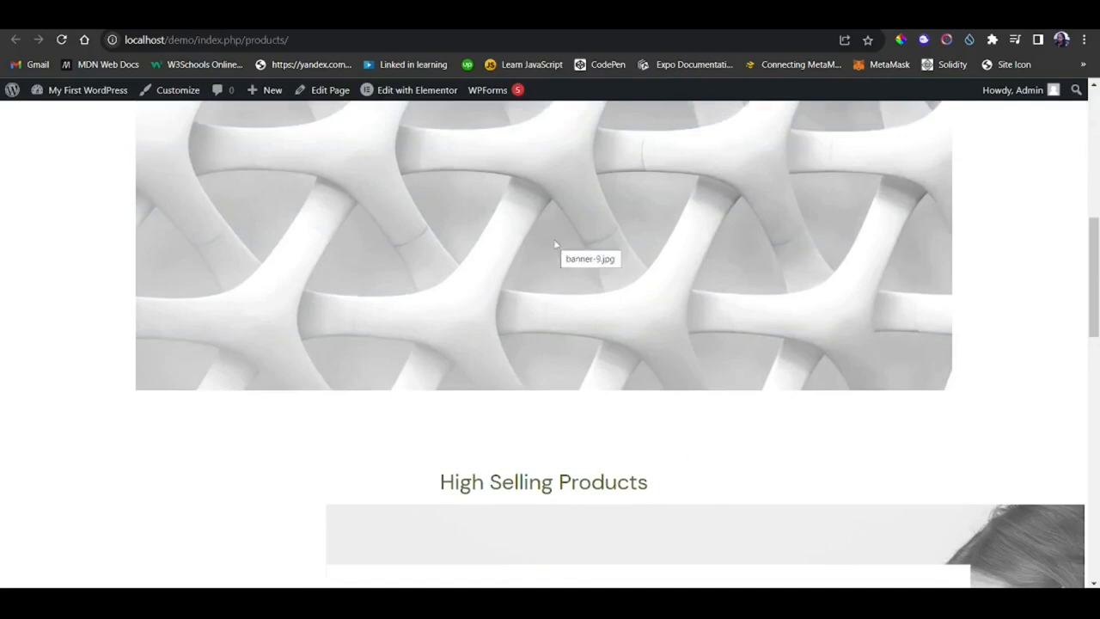
Return to the home page and open the Main Menu for editing in the site customizer
left_click(456, 26)
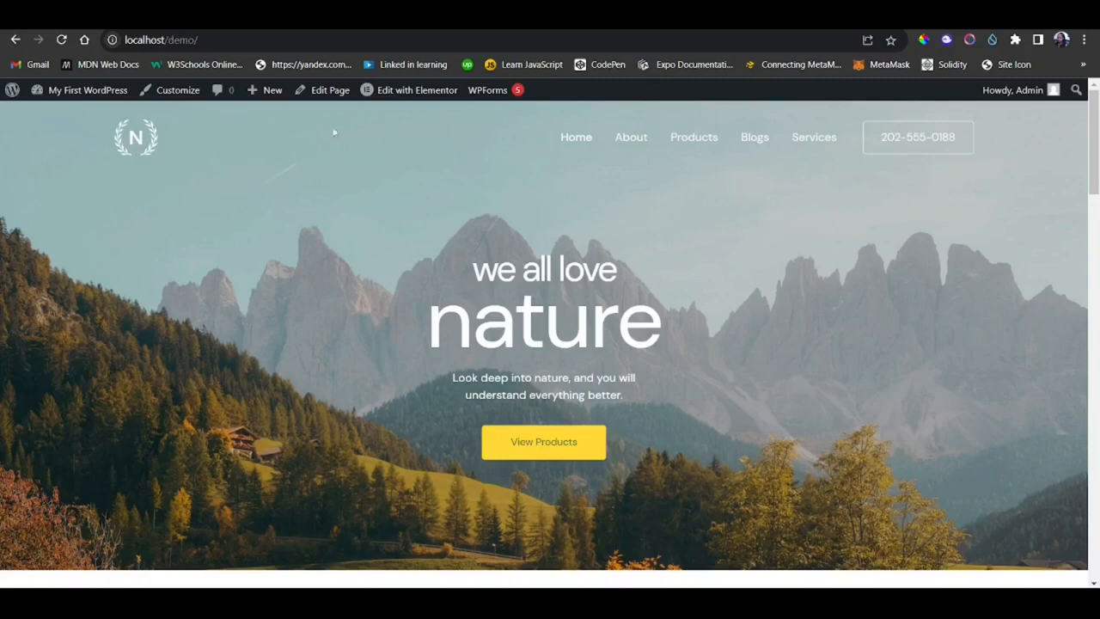
left_click(183, 93)
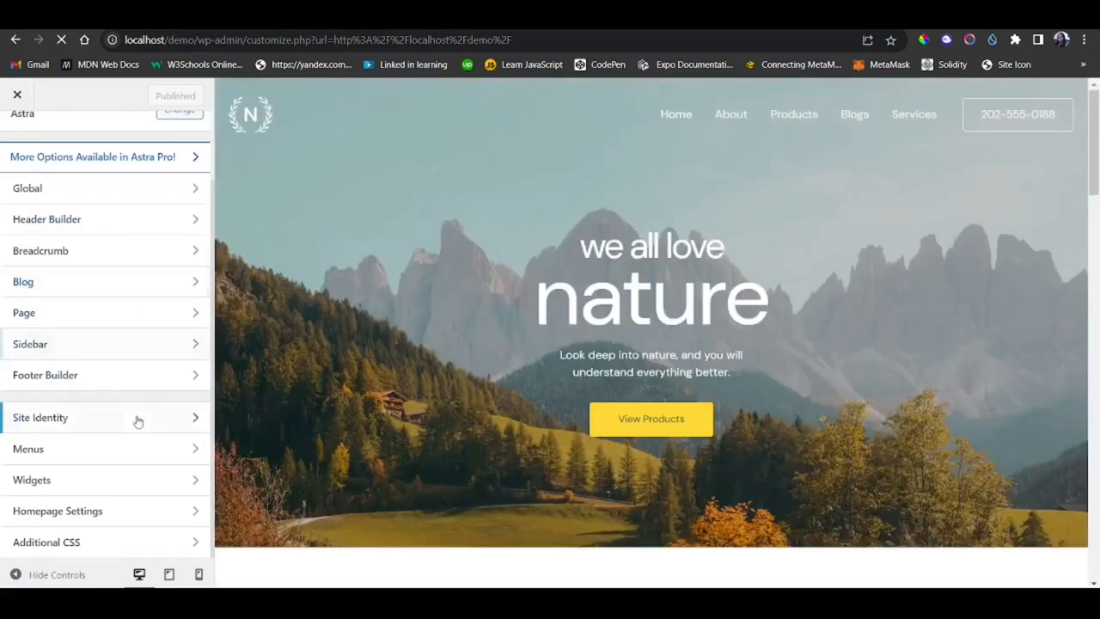
left_click(65, 453)
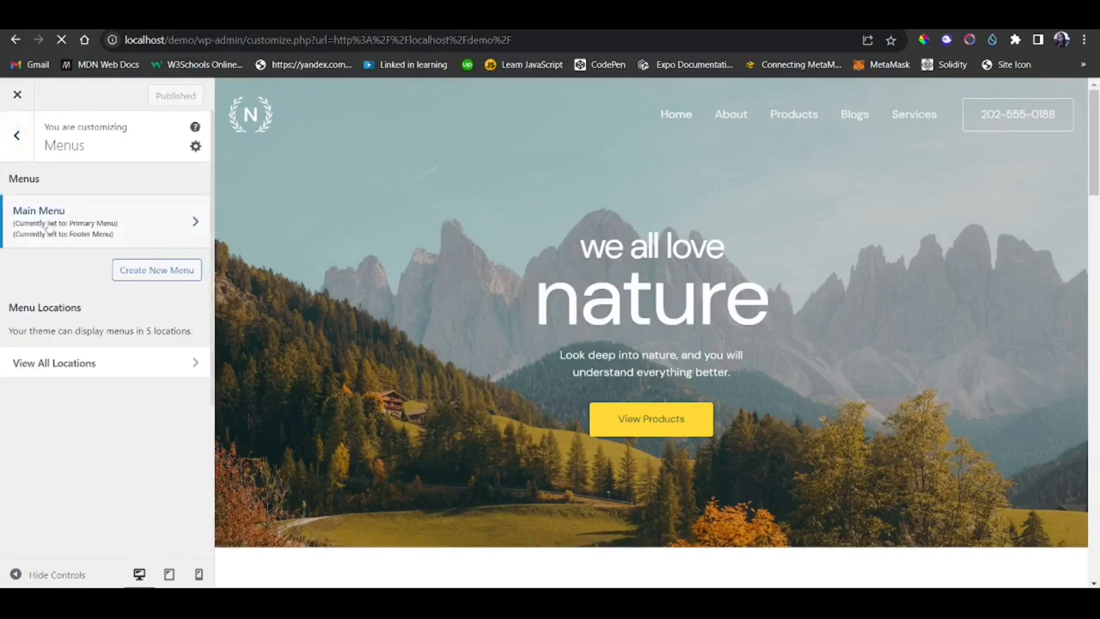
left_click(82, 233)
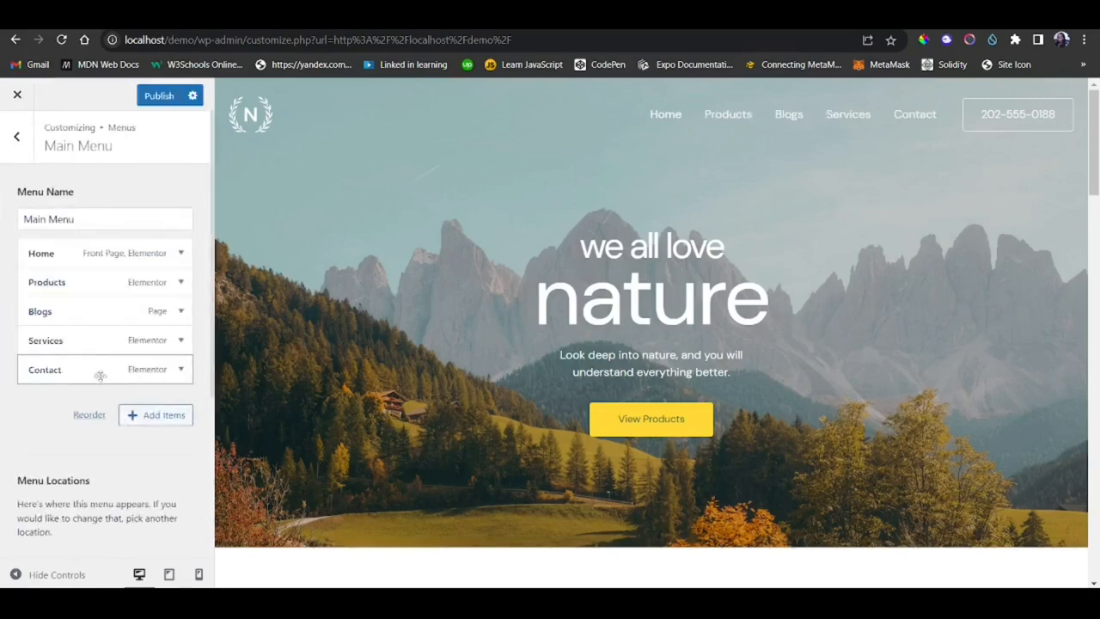
Remove the Products, Services, Contact and Blogs items from the main menu, keeping only Home
left_click(97, 287)
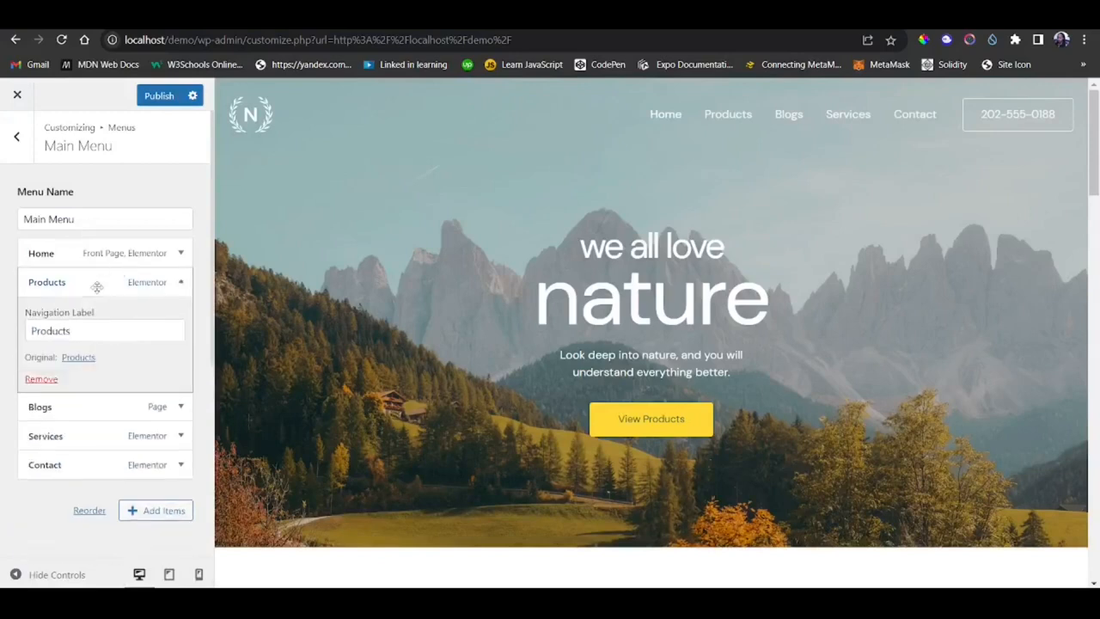
left_click(41, 379)
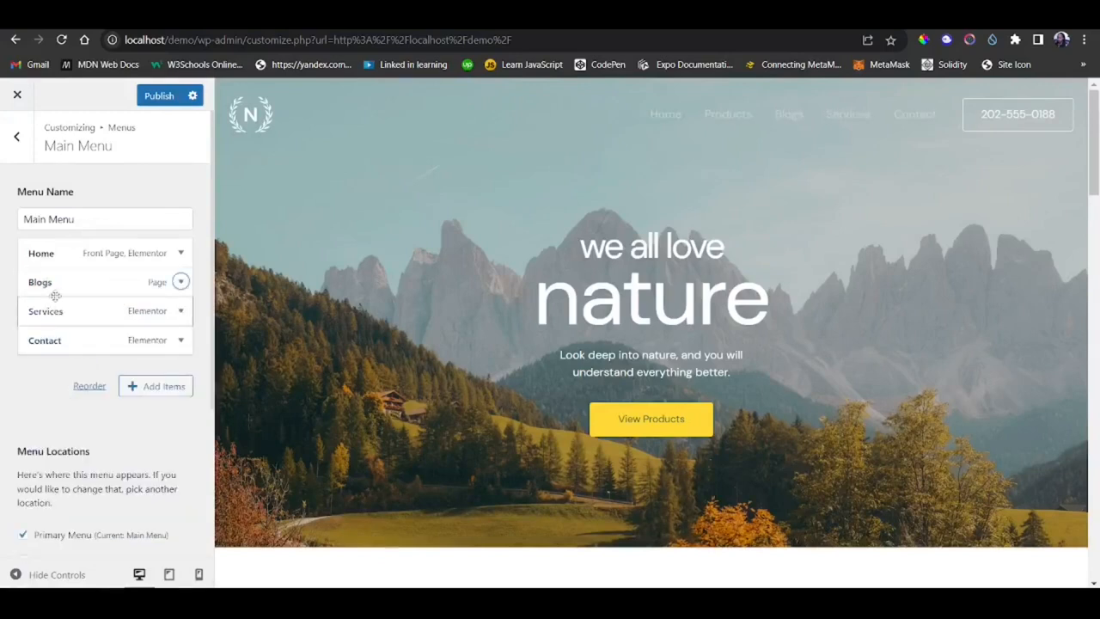
left_click(49, 311)
left_click(41, 408)
left_click(48, 311)
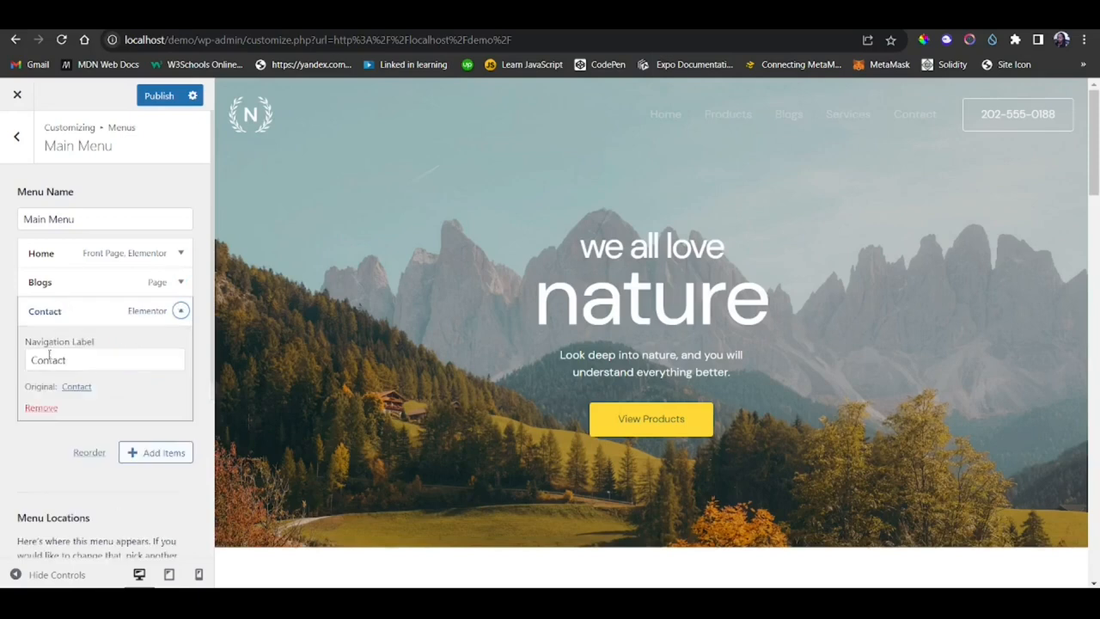
left_click(42, 407)
left_click(51, 281)
left_click(41, 378)
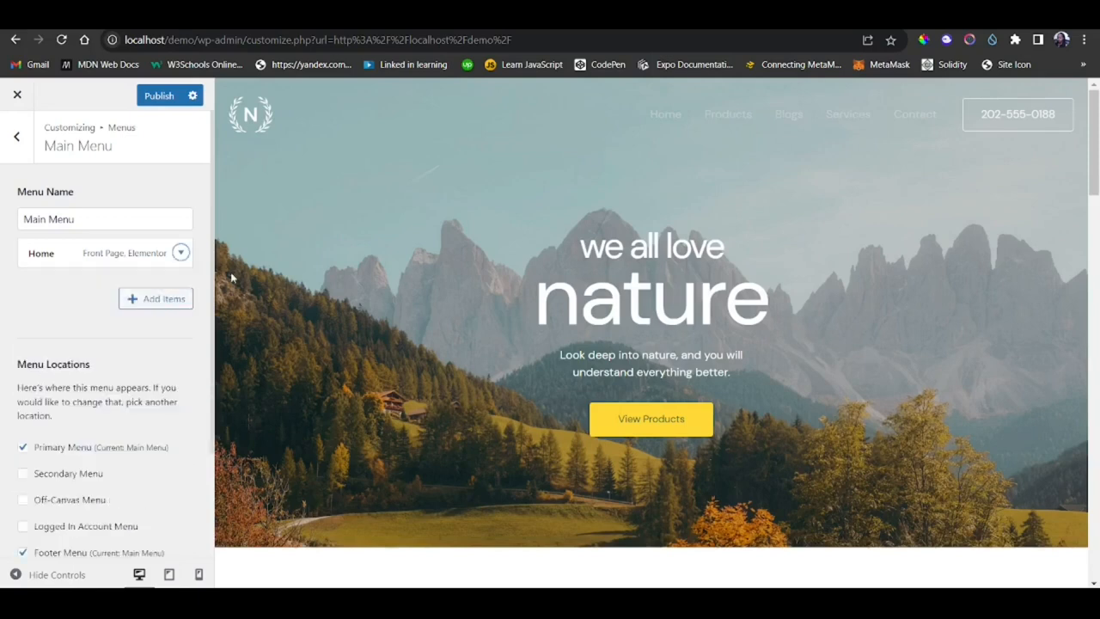
Add a custom link with the text About and the URL # to the main menu
left_click(152, 301)
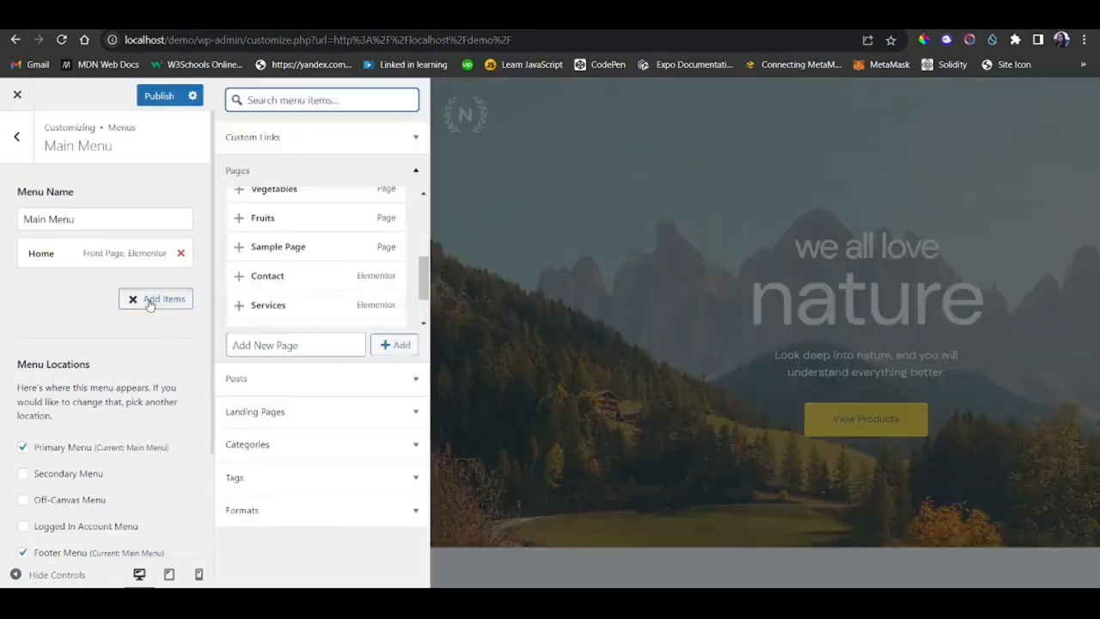
left_click(149, 302)
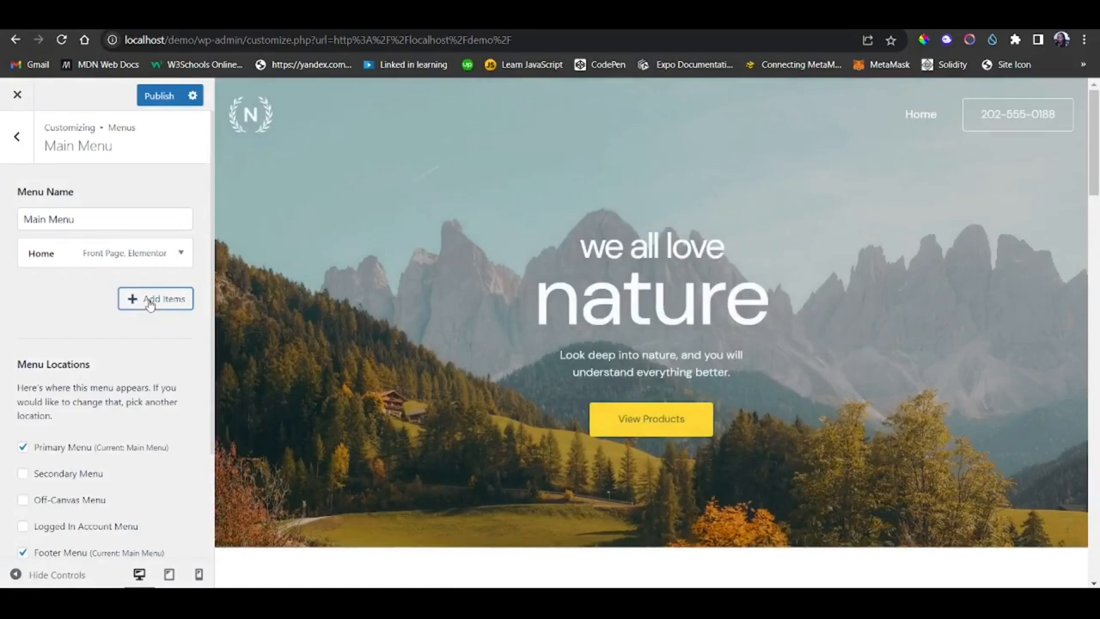
left_click(149, 301)
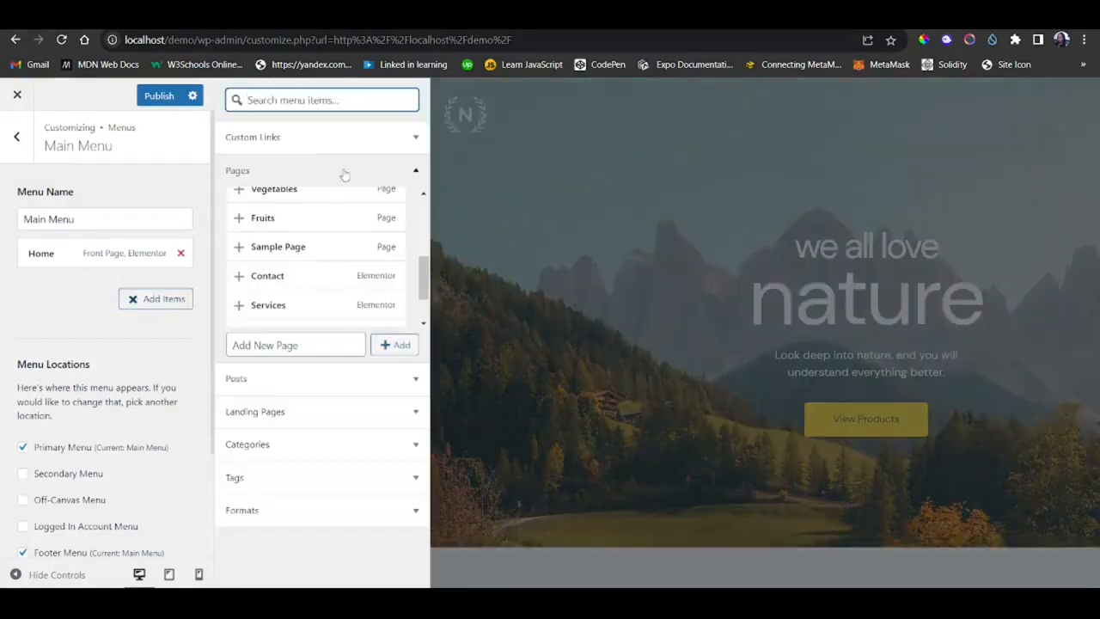
left_click(283, 133)
left_click(304, 196)
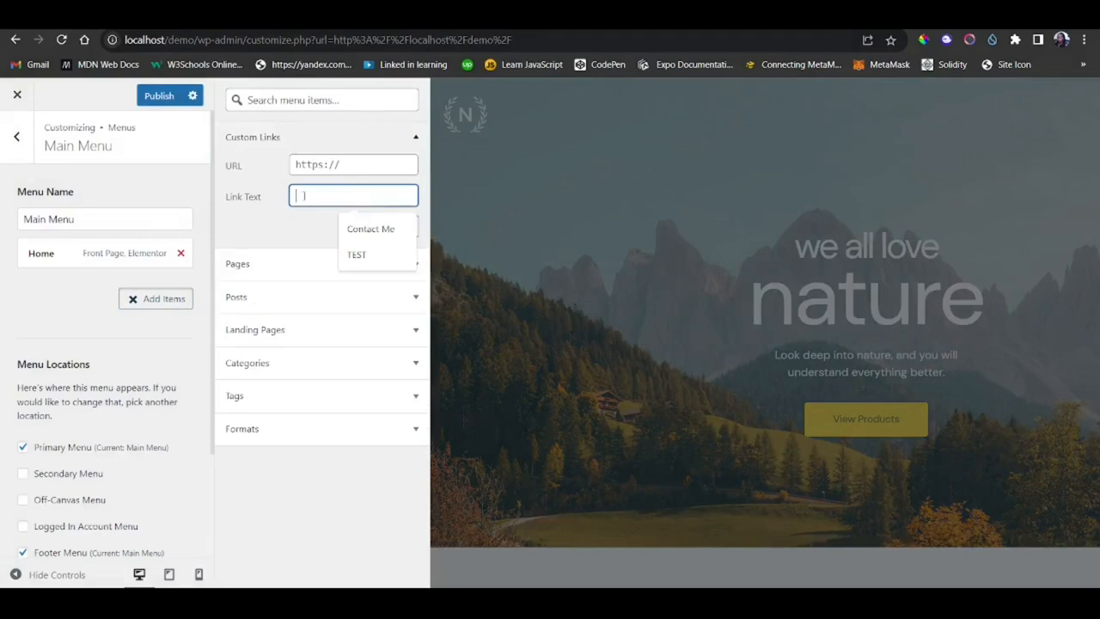
type("About")
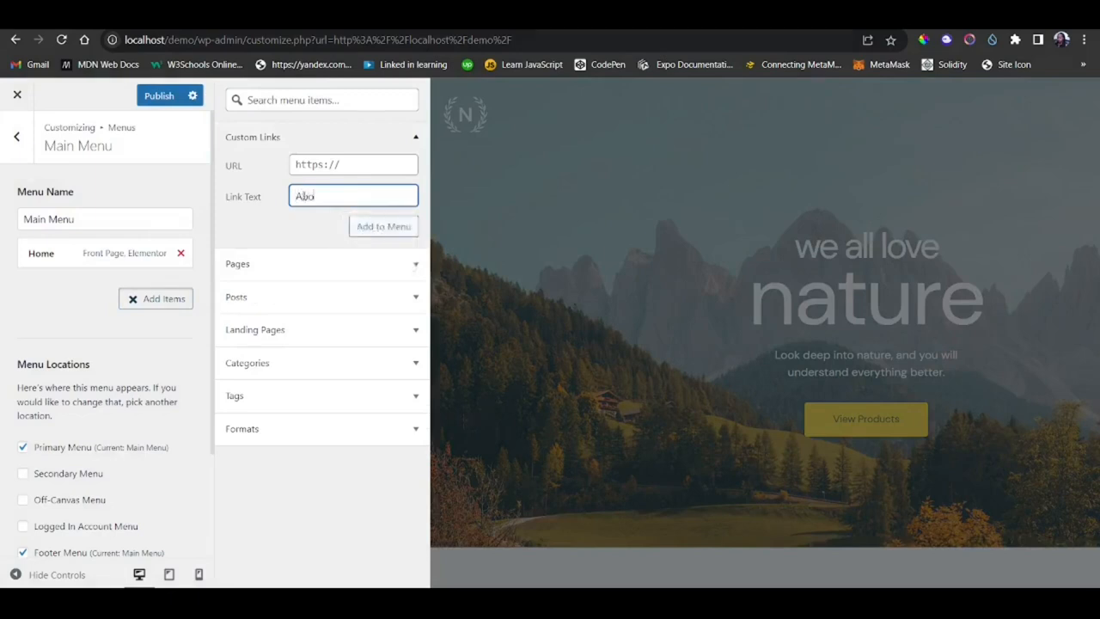
left_click(339, 166)
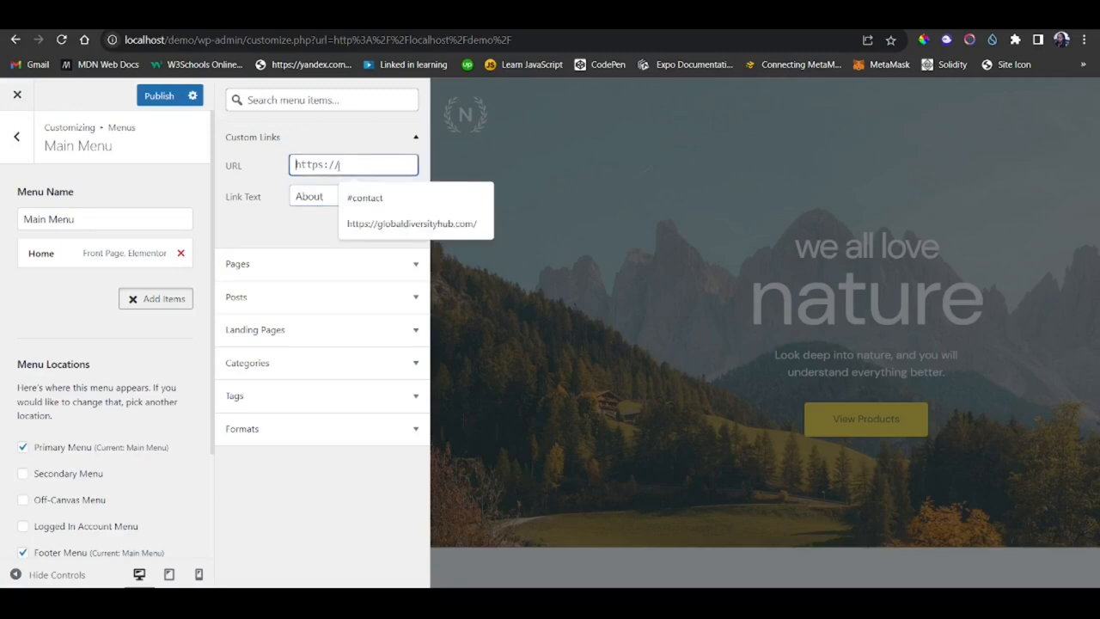
key("ctrl+a")
type("#")
key("BackSpace")
type("#")
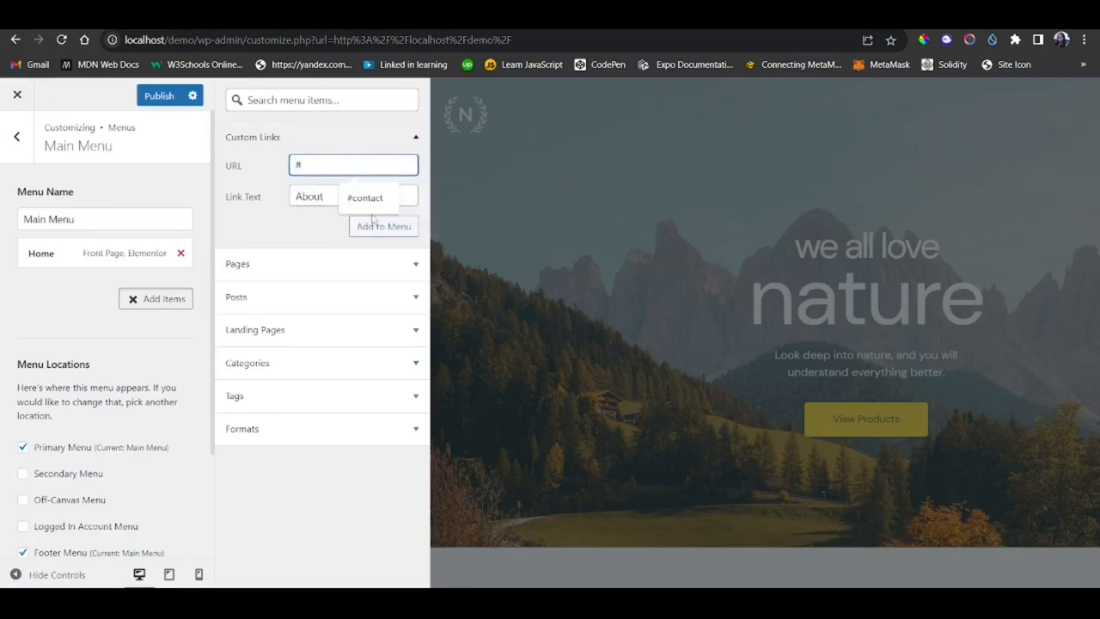
left_click(378, 229)
left_click(148, 330)
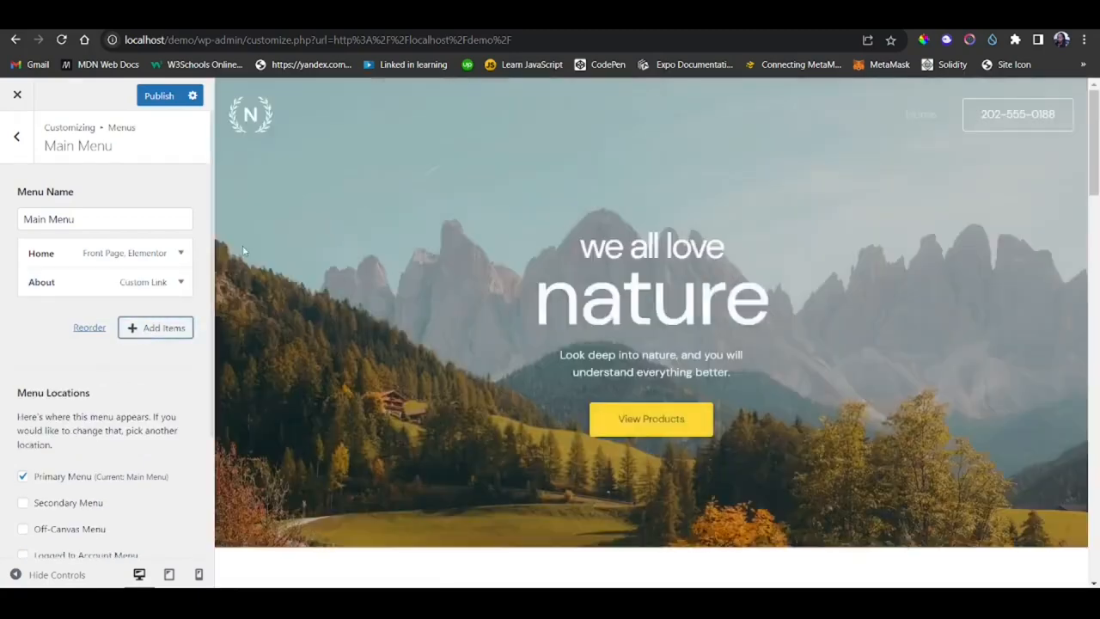
Add another custom link to the main menu with the text Service and the URL #
left_click(158, 329)
left_click(309, 195)
type("Service")
left_click(304, 166)
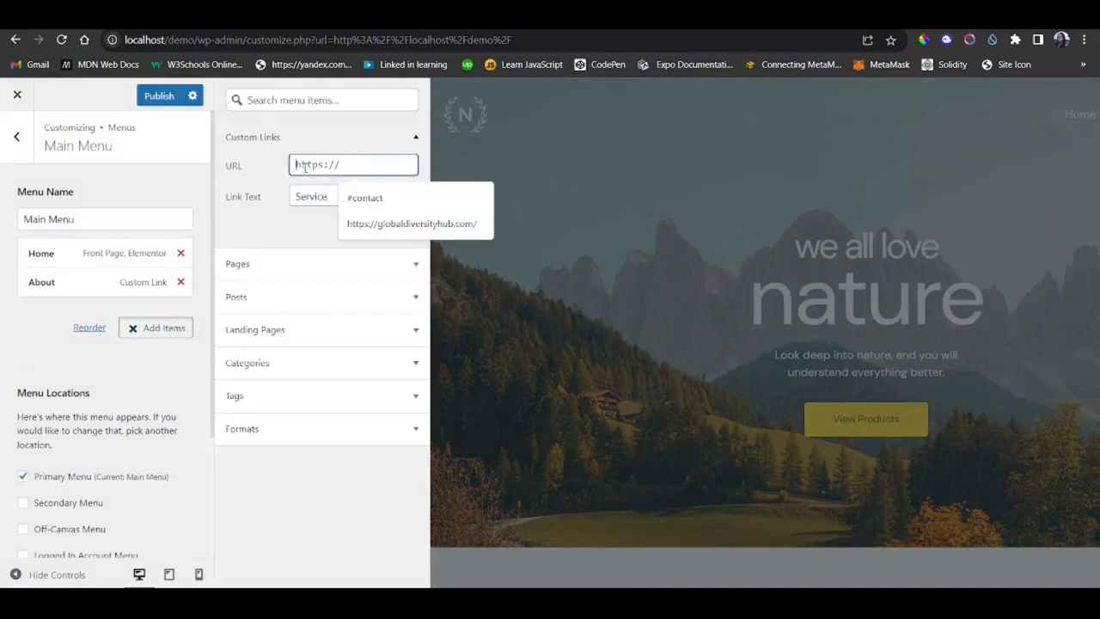
type("#")
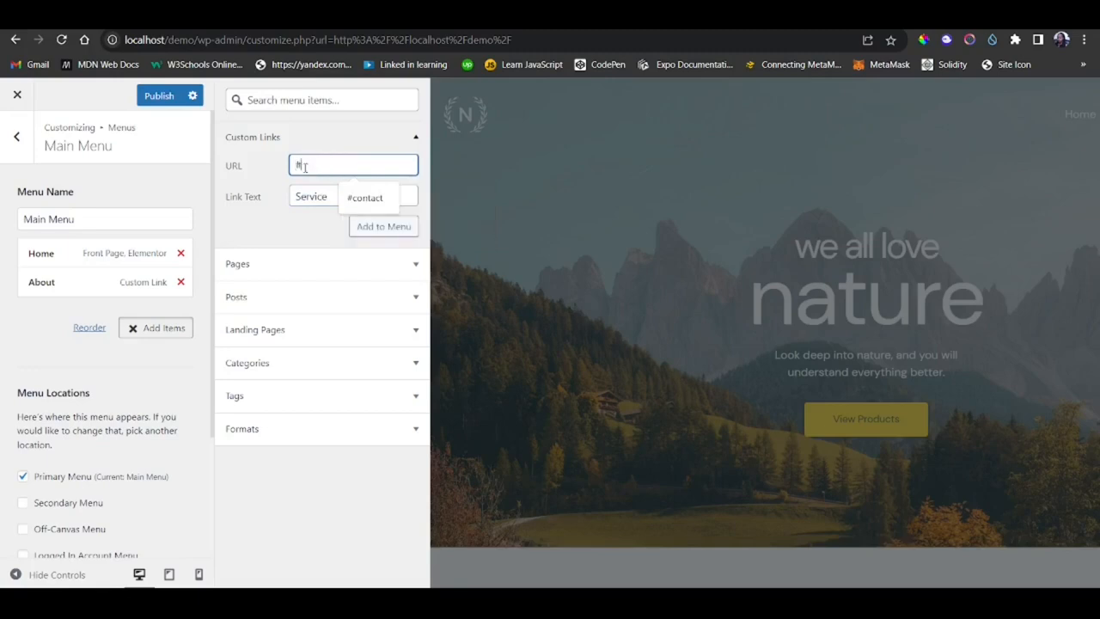
left_click(372, 226)
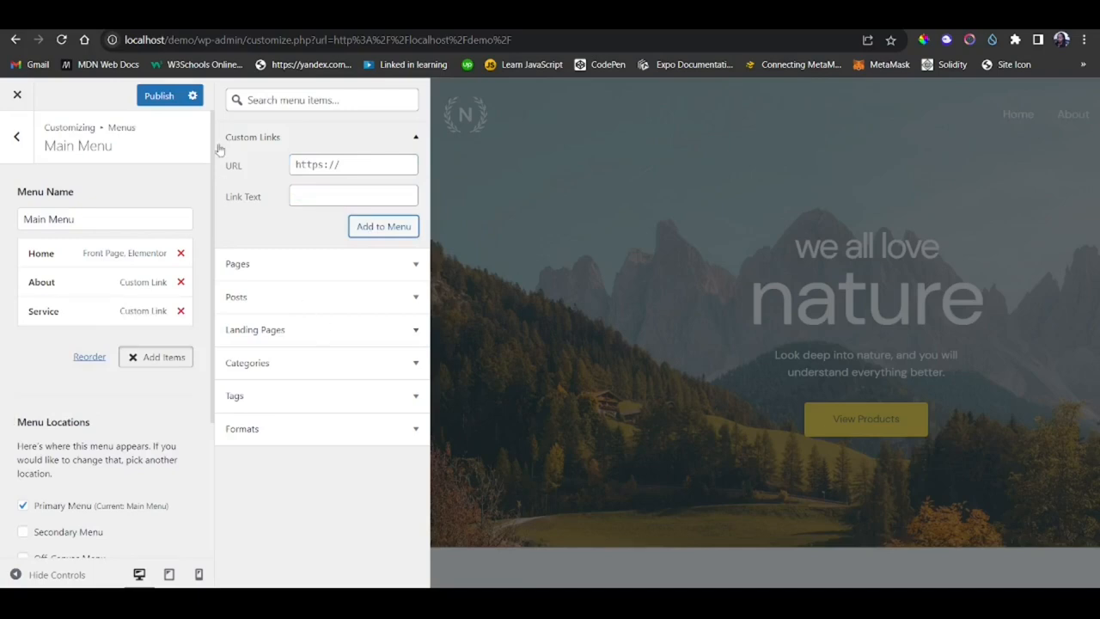
Publish the menu changes and open the home page in the Elementor editor
left_click(159, 96)
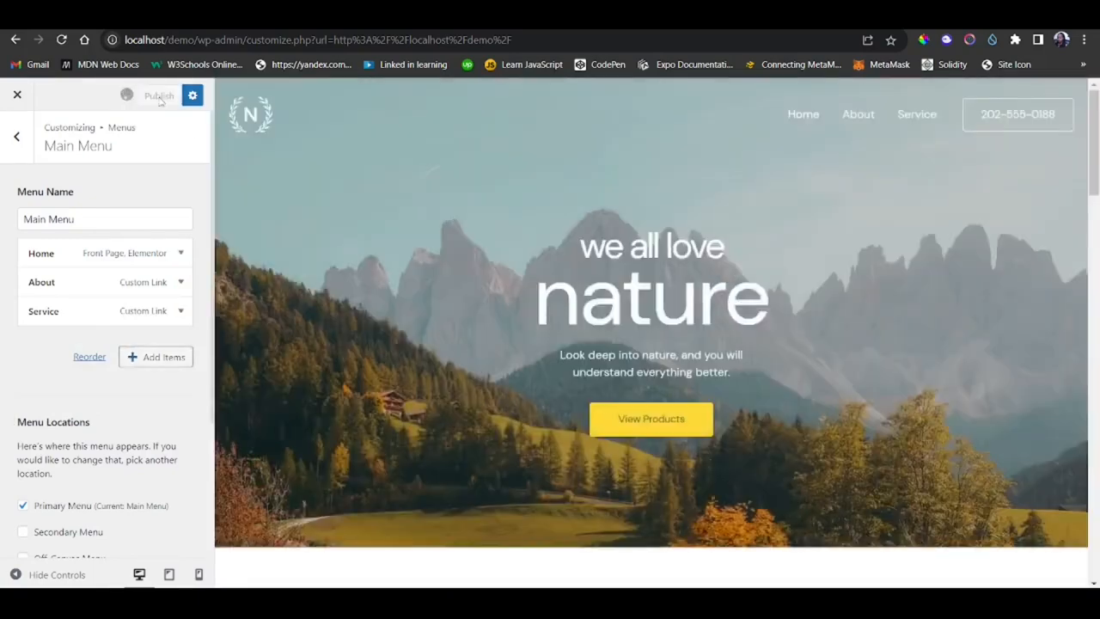
left_click(17, 96)
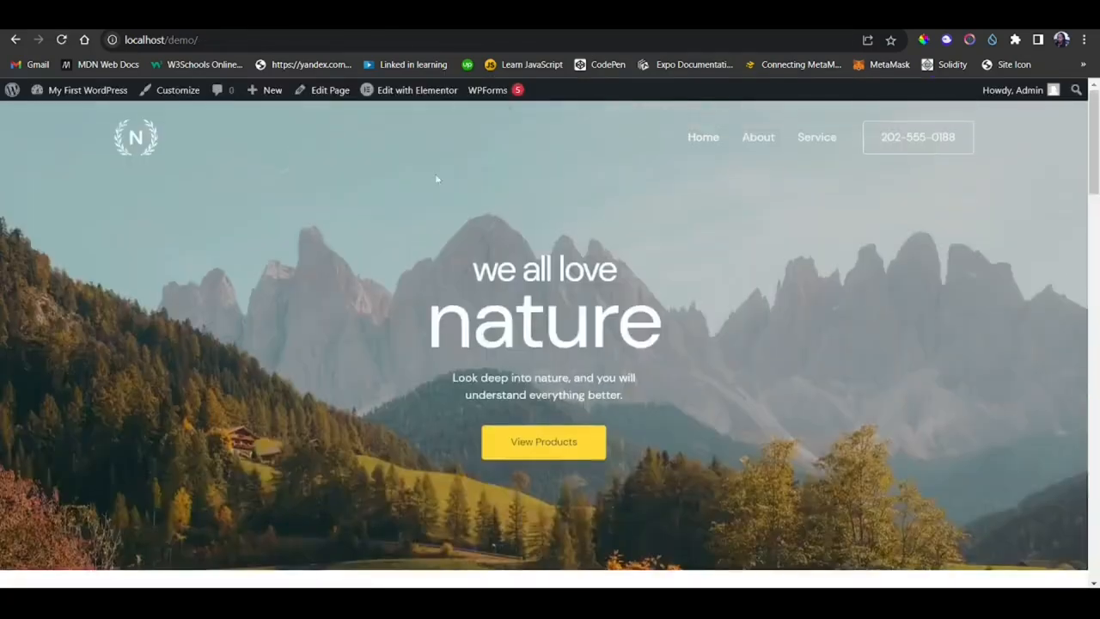
left_click(390, 94)
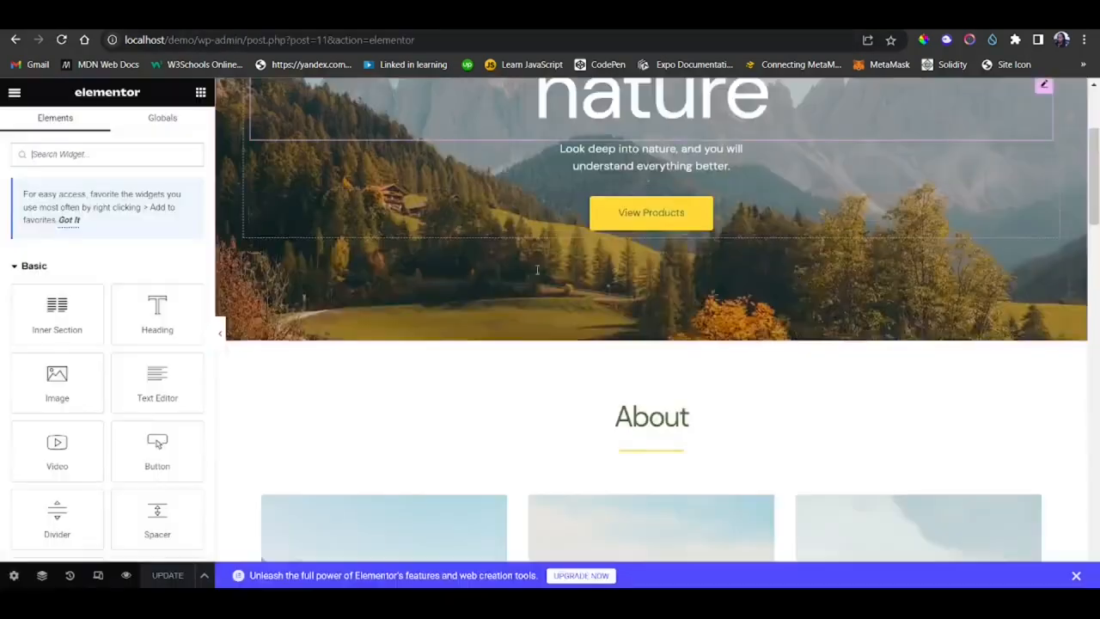
Look through the home page's sections, from the hero and About to the testimonial and Our Services
scroll(653, 378, "up", 1)
scroll(666, 412, "down", 4)
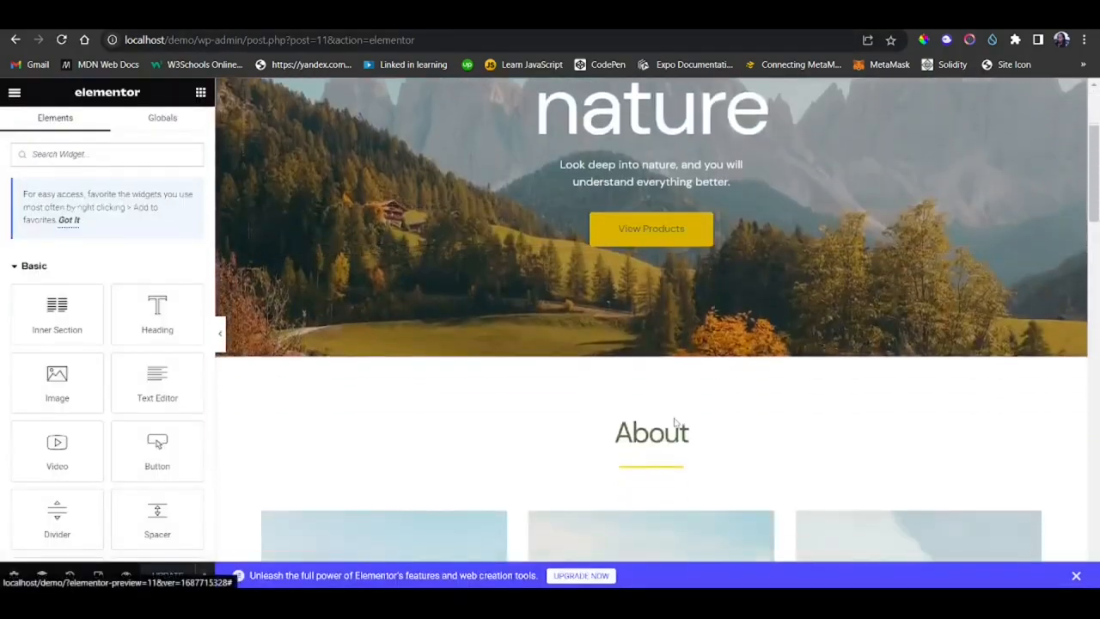
scroll(666, 397, "down", 12)
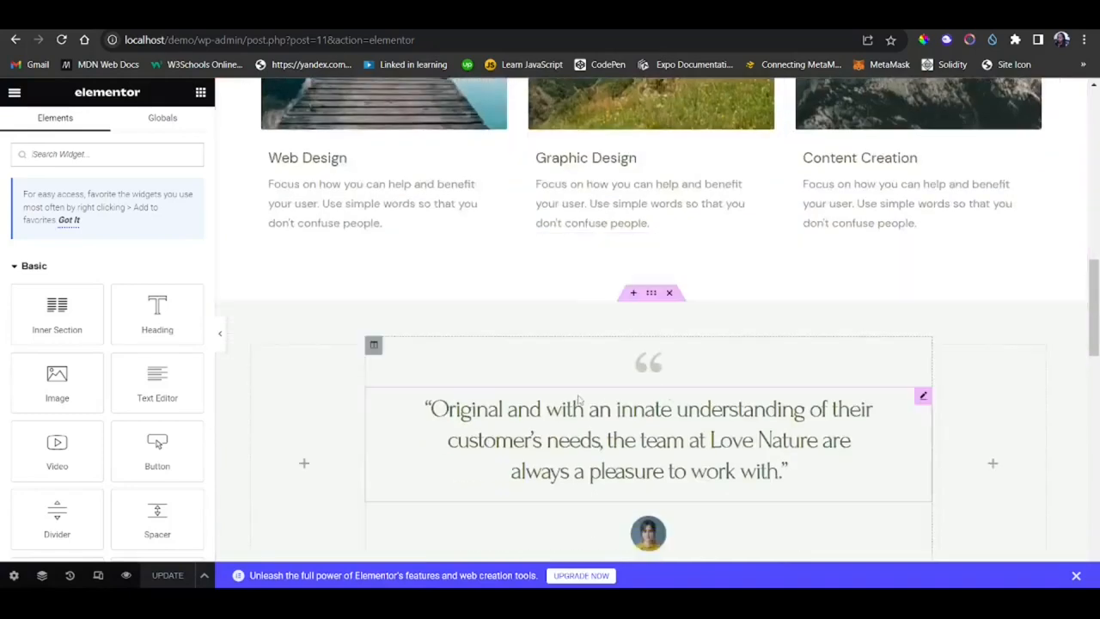
scroll(655, 237, "up", 4)
left_click(656, 238)
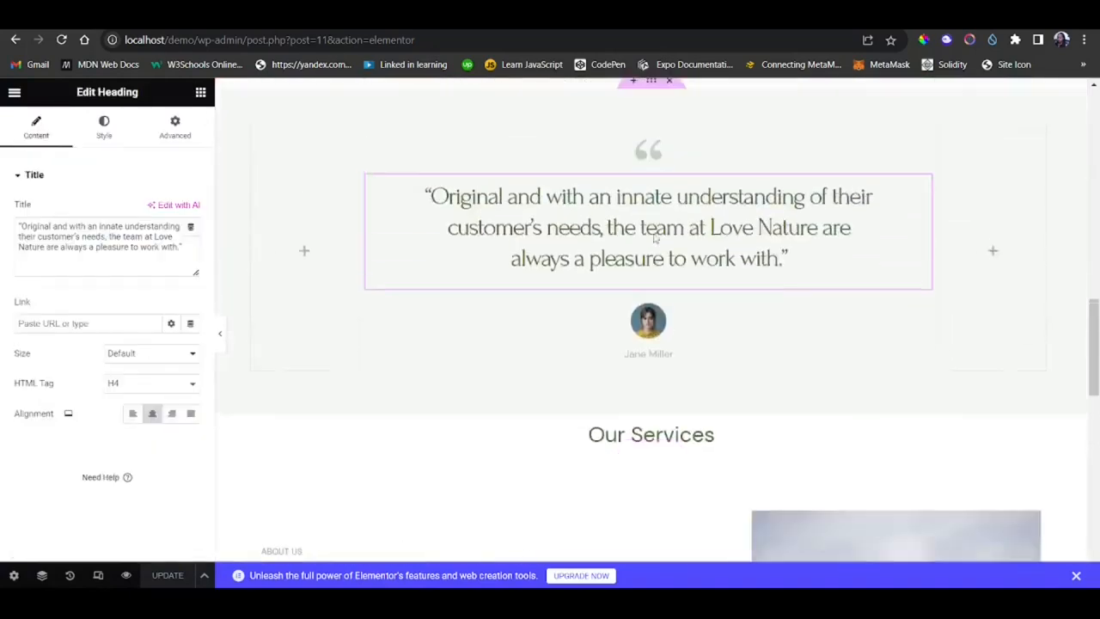
scroll(636, 249, "up", 12)
left_click(601, 261)
scroll(590, 264, "down", 3)
scroll(590, 264, "down", 1)
scroll(590, 264, "up", 2)
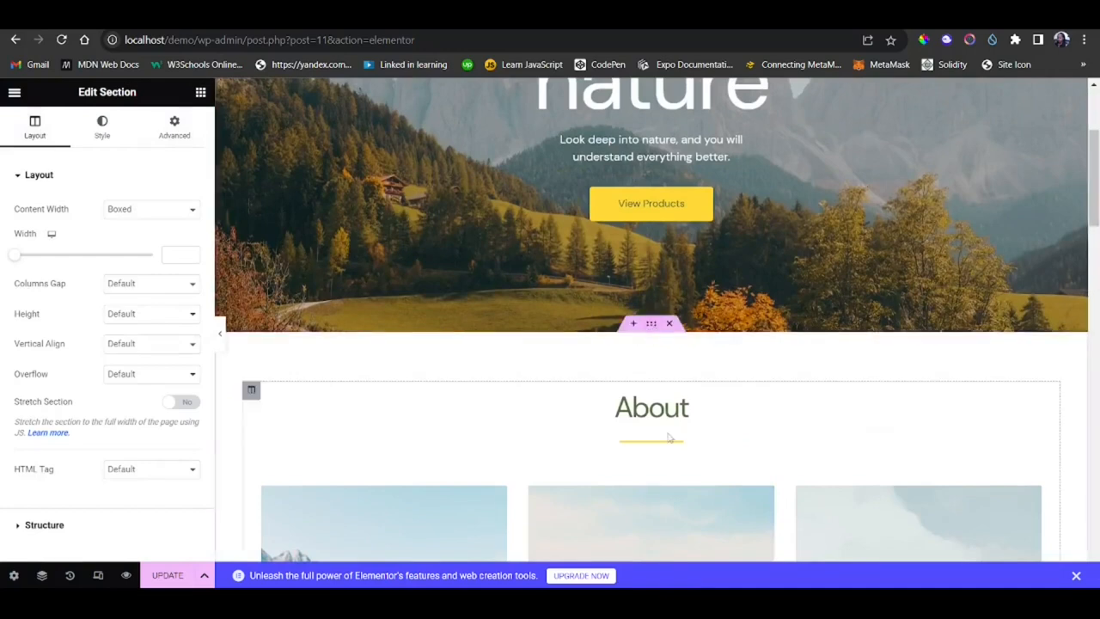
Set the CSS ID of the home page's About section to about
left_click(651, 325)
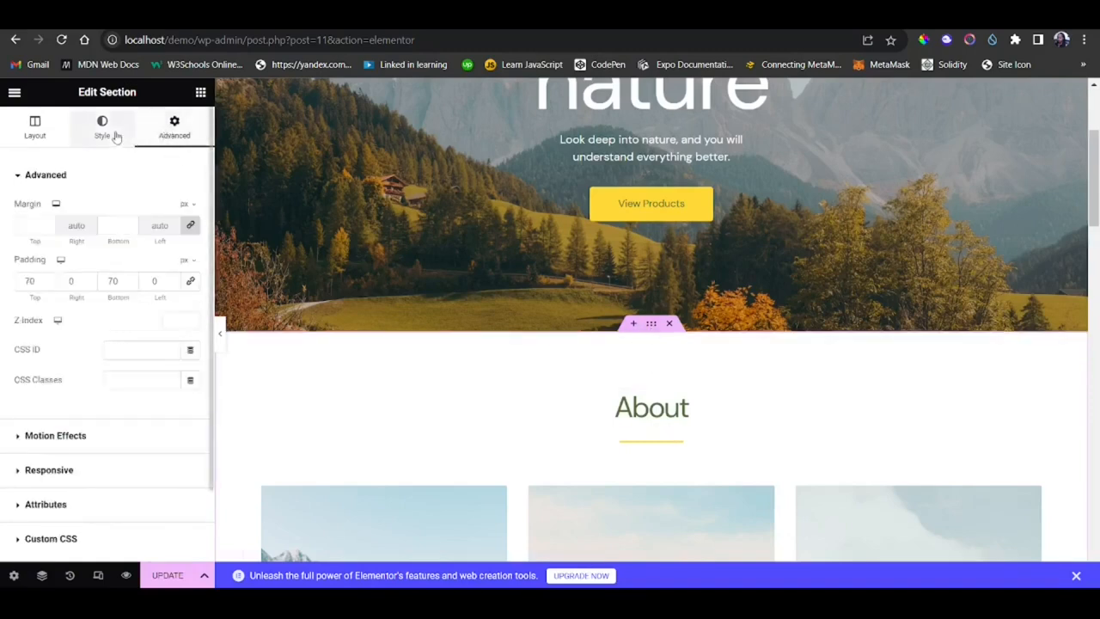
left_click(116, 348)
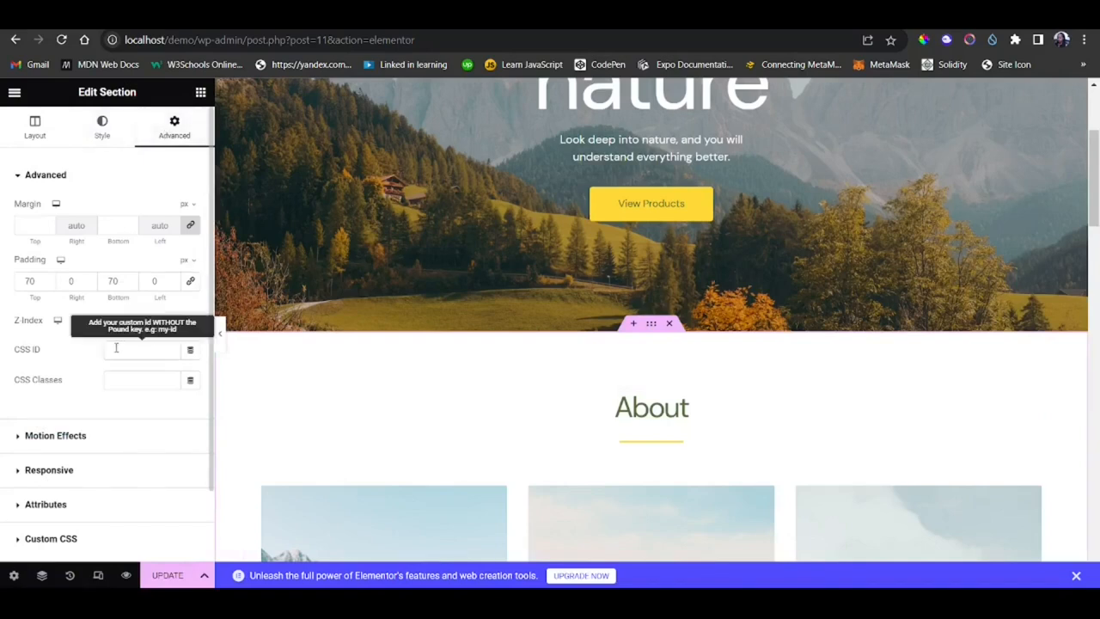
type("about")
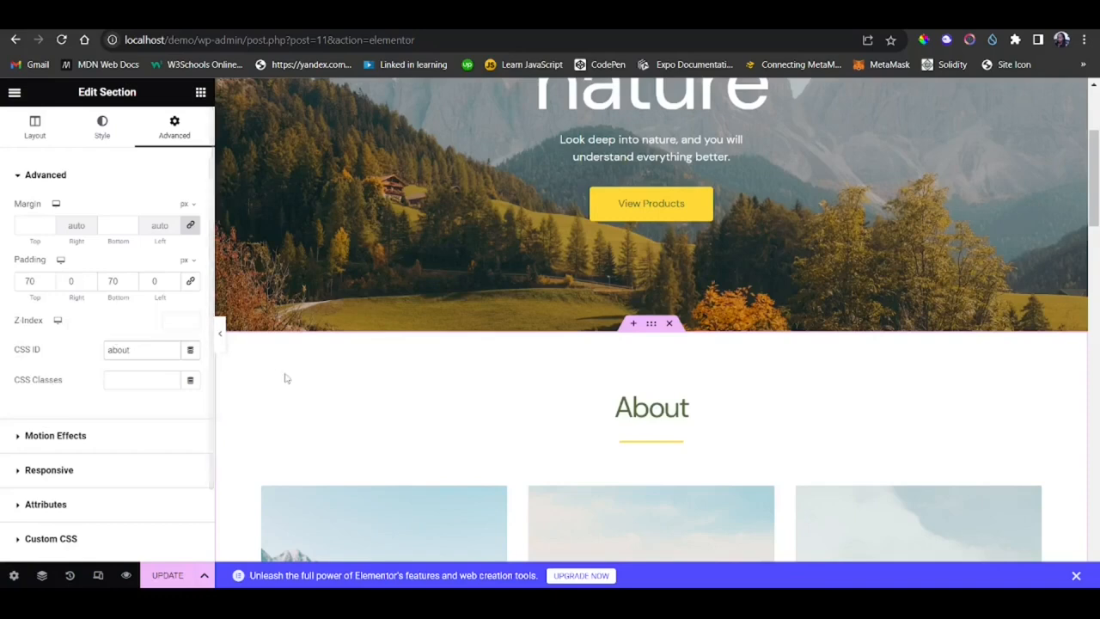
Set the CSS ID of the Our Services heading section to services
scroll(513, 425, "down", 10)
scroll(511, 417, "down", 4)
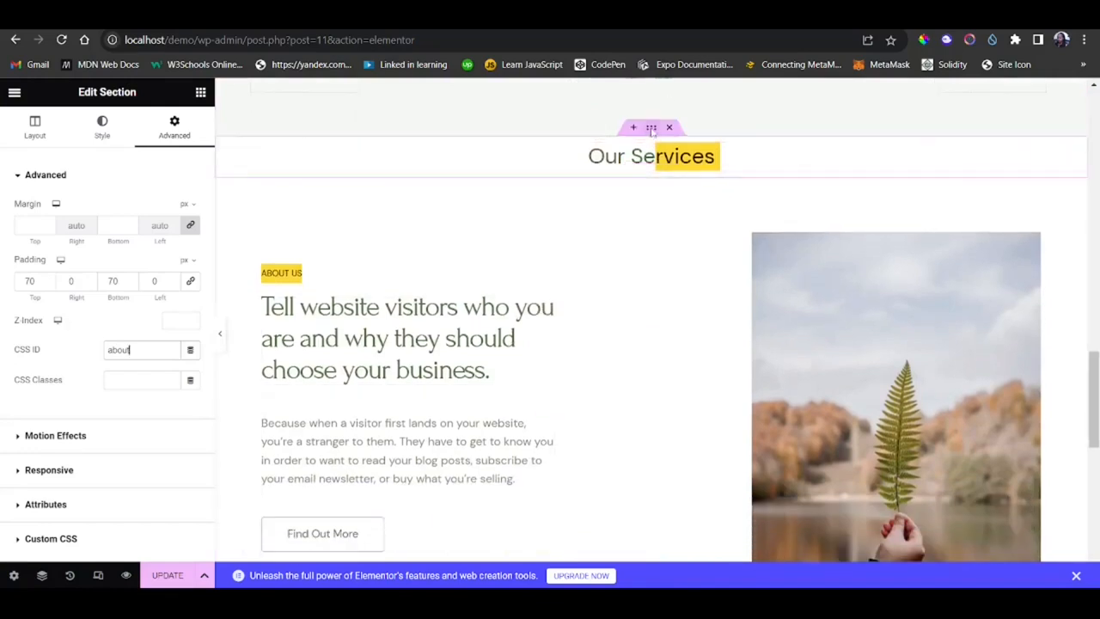
right_click(653, 129)
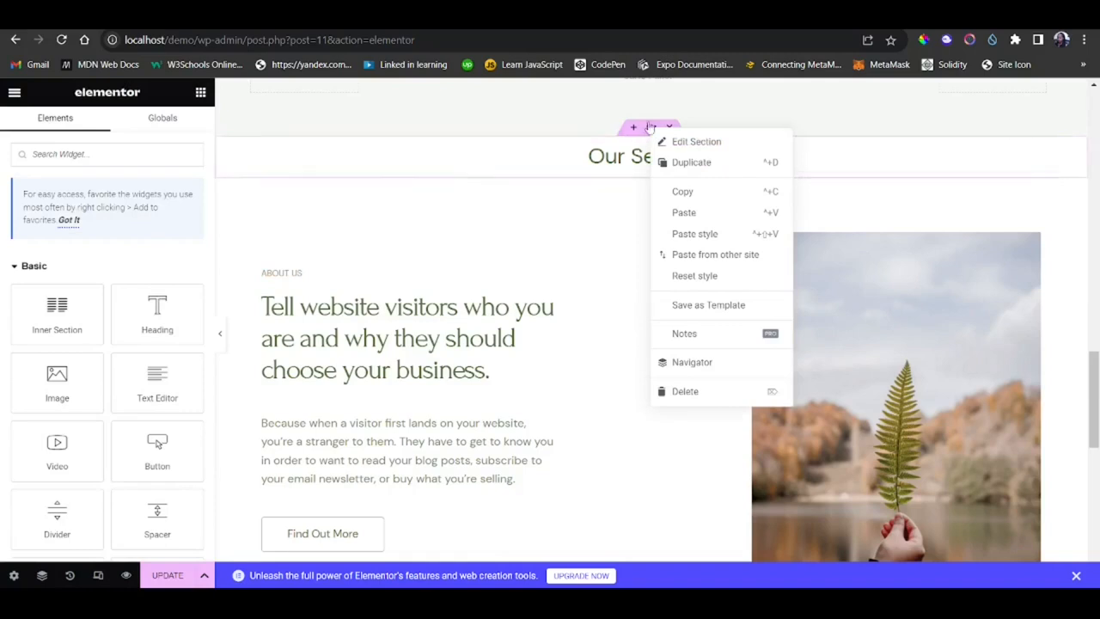
left_click(651, 129)
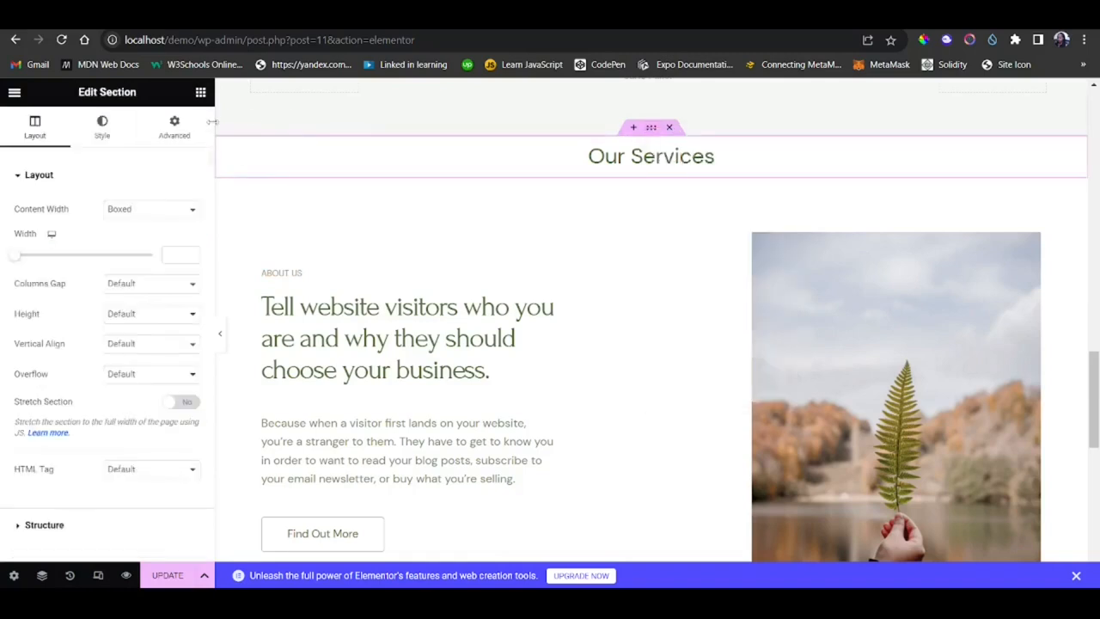
left_click(188, 135)
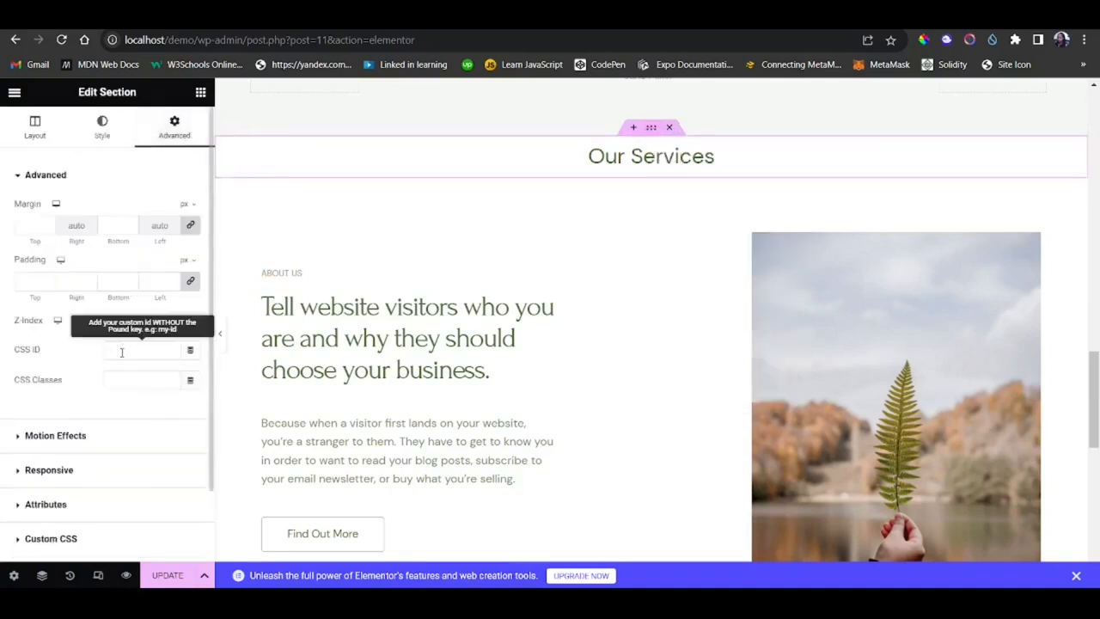
type("services")
Update the home page and open its preview
scroll(530, 344, "down", 2)
left_click(165, 571)
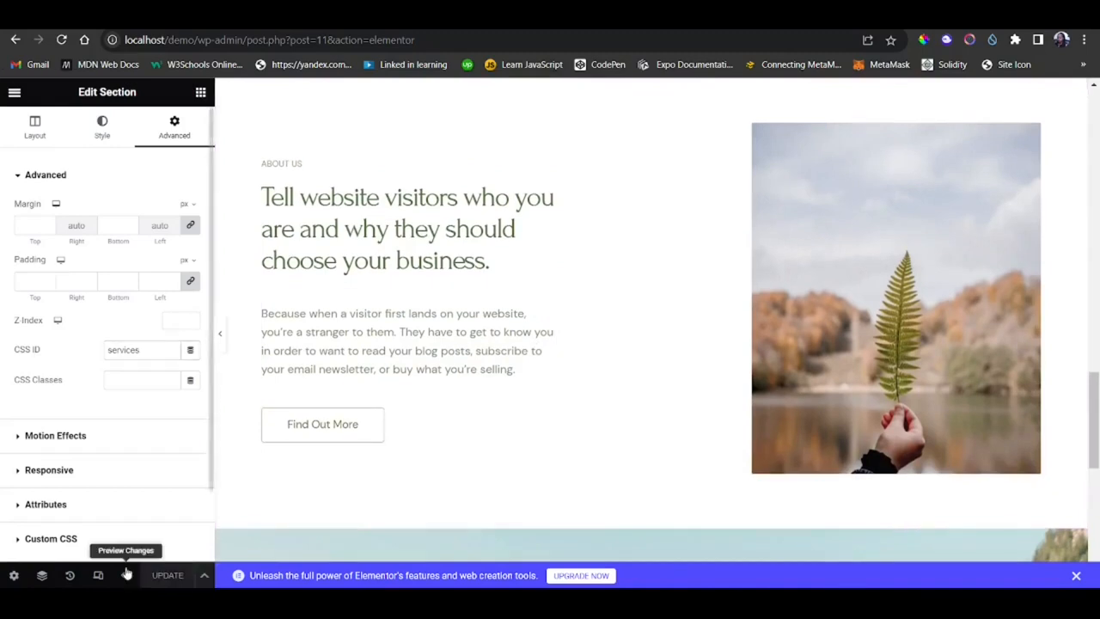
left_click(126, 573)
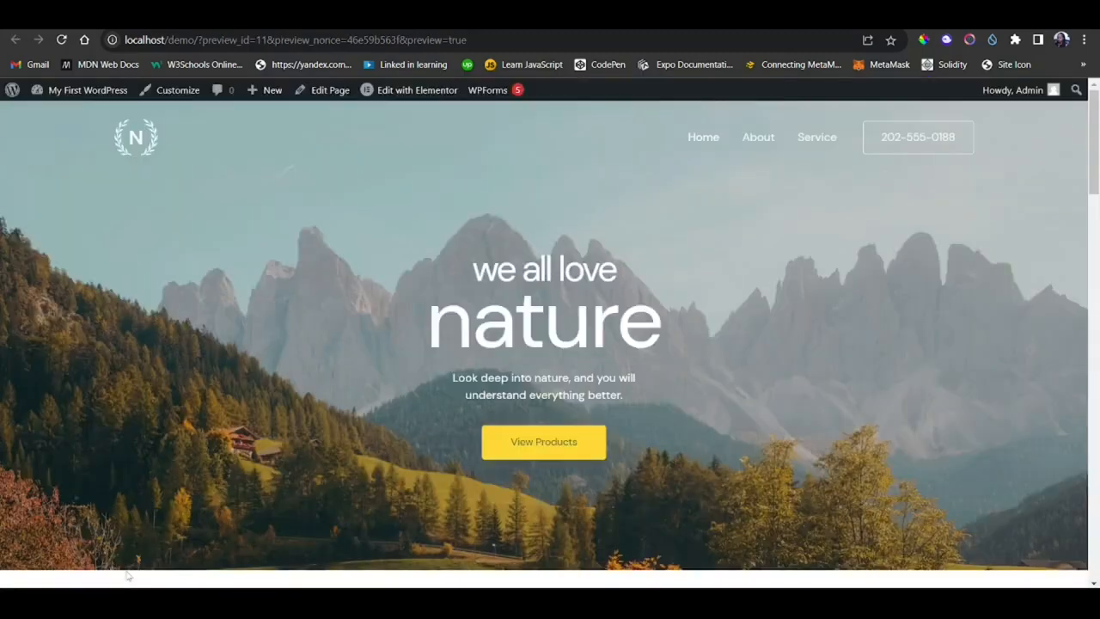
Open the Main Menu in the site customizer and expand its About custom link
scroll(337, 483, "down", 1)
scroll(318, 455, "up", 1)
left_click(174, 92)
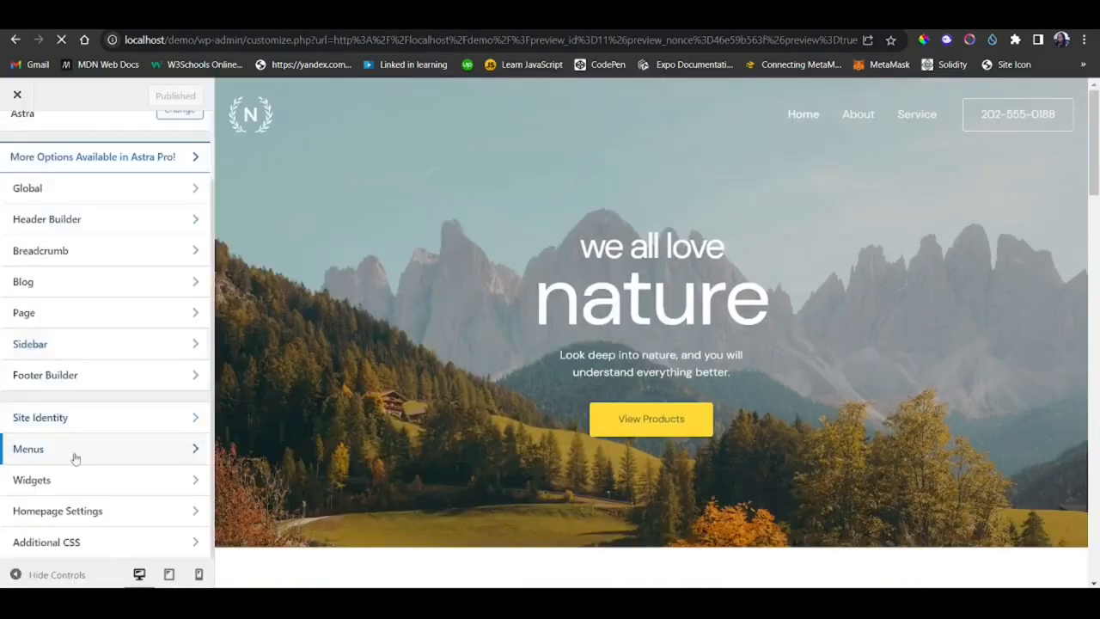
left_click(75, 456)
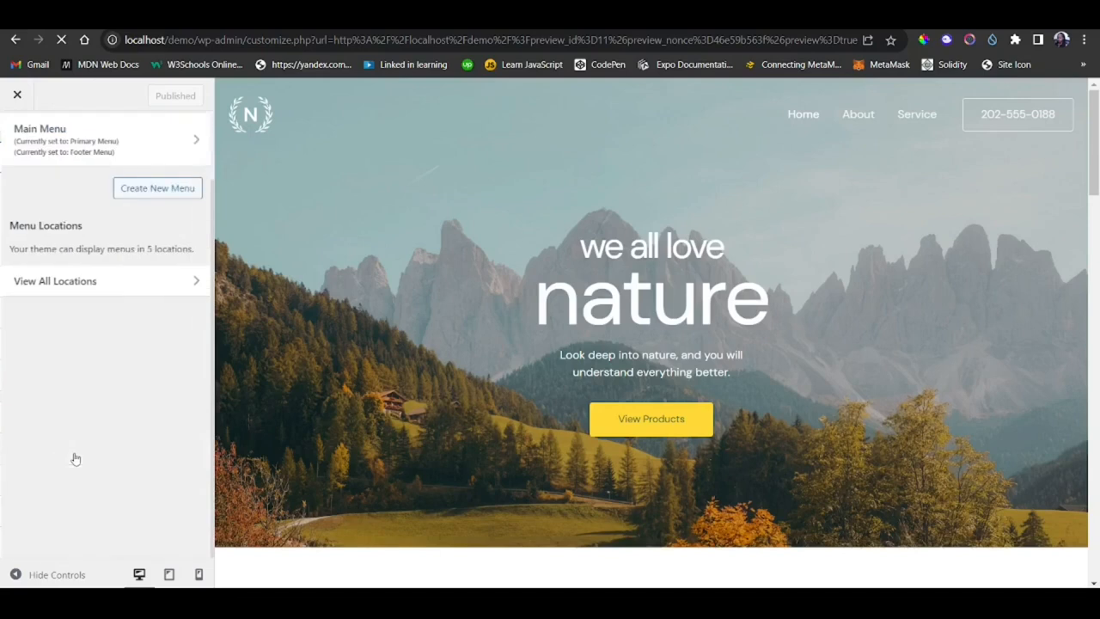
left_click(97, 225)
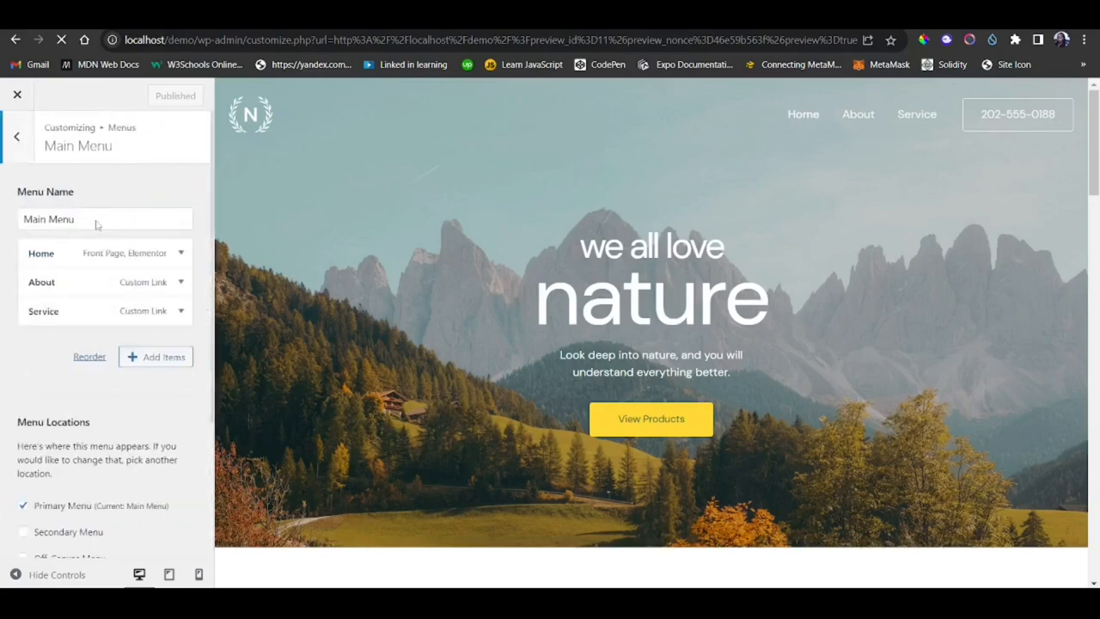
left_click(62, 282)
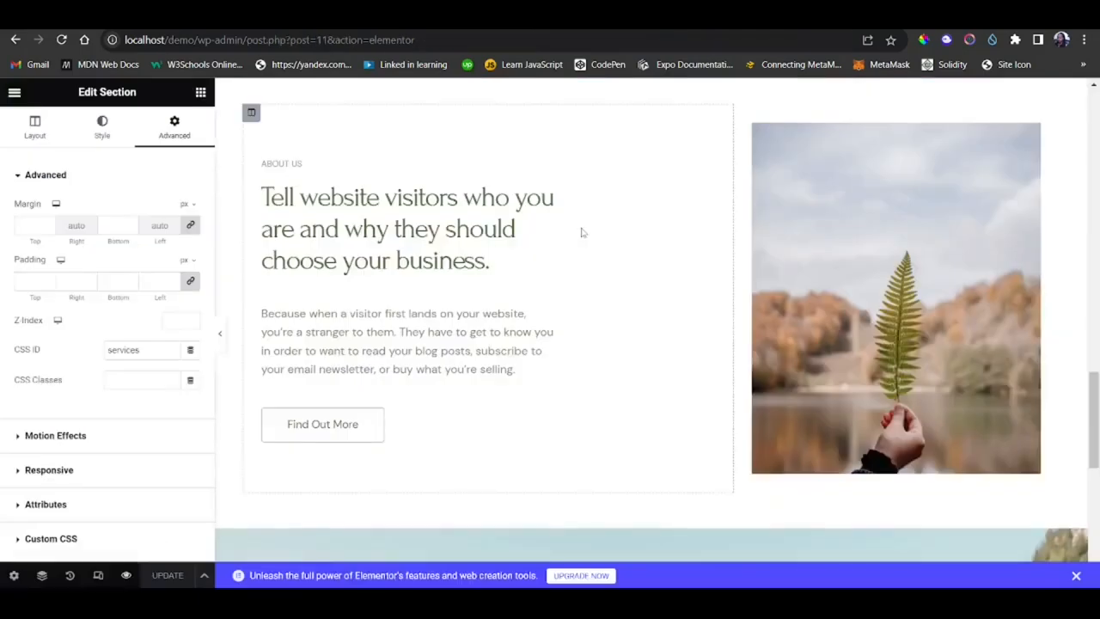
Return to the Elementor editor and copy the About section's CSS ID, about
scroll(582, 233, "up", 6)
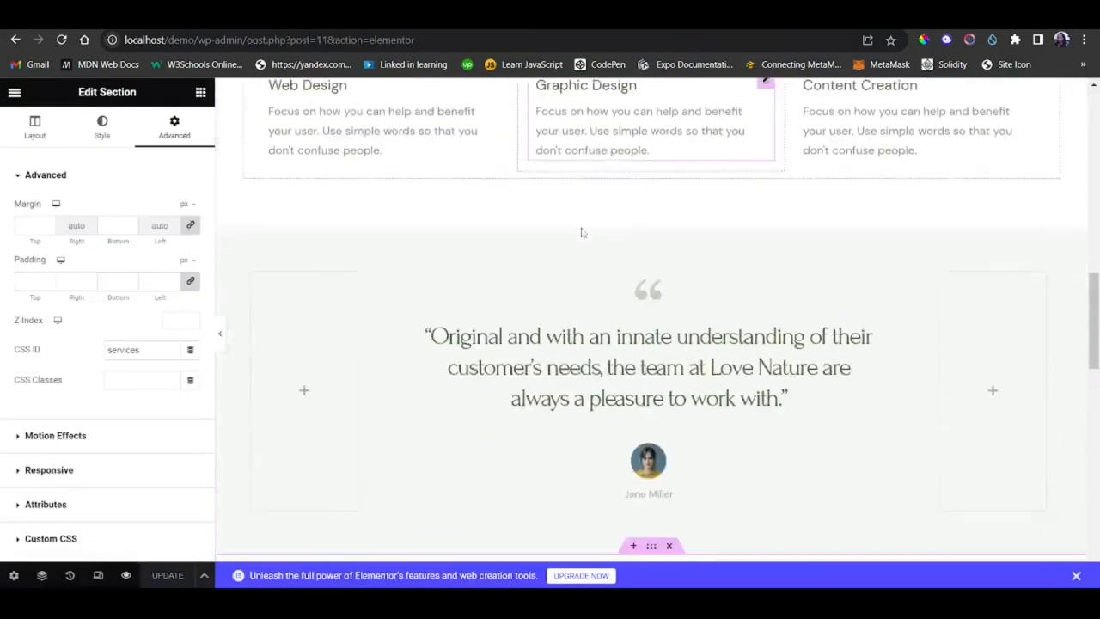
scroll(582, 232, "up", 8)
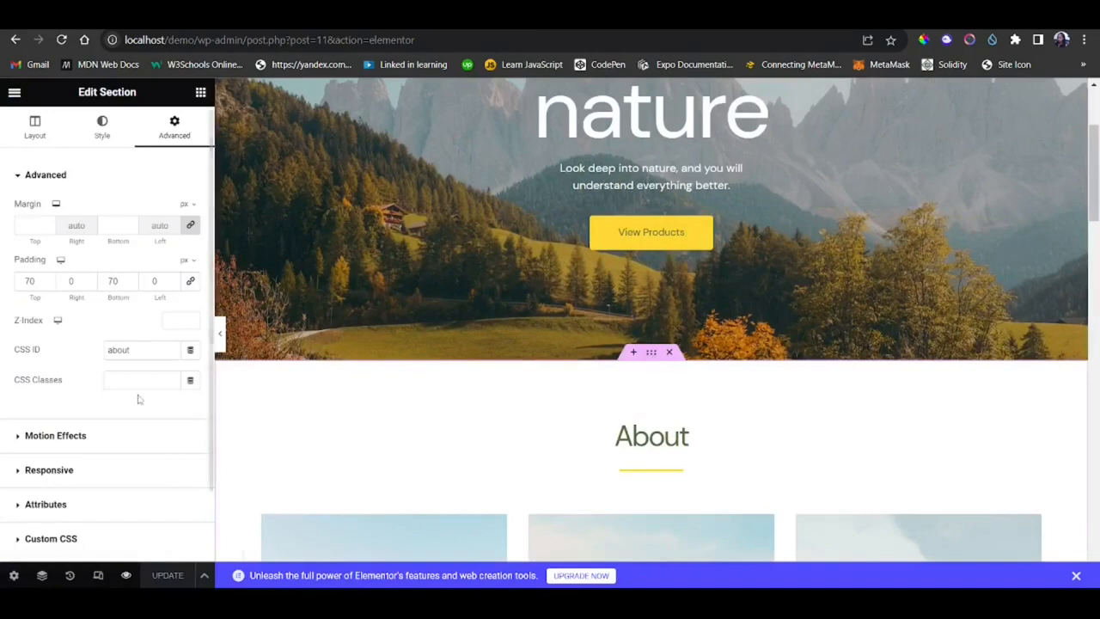
double_click(123, 352)
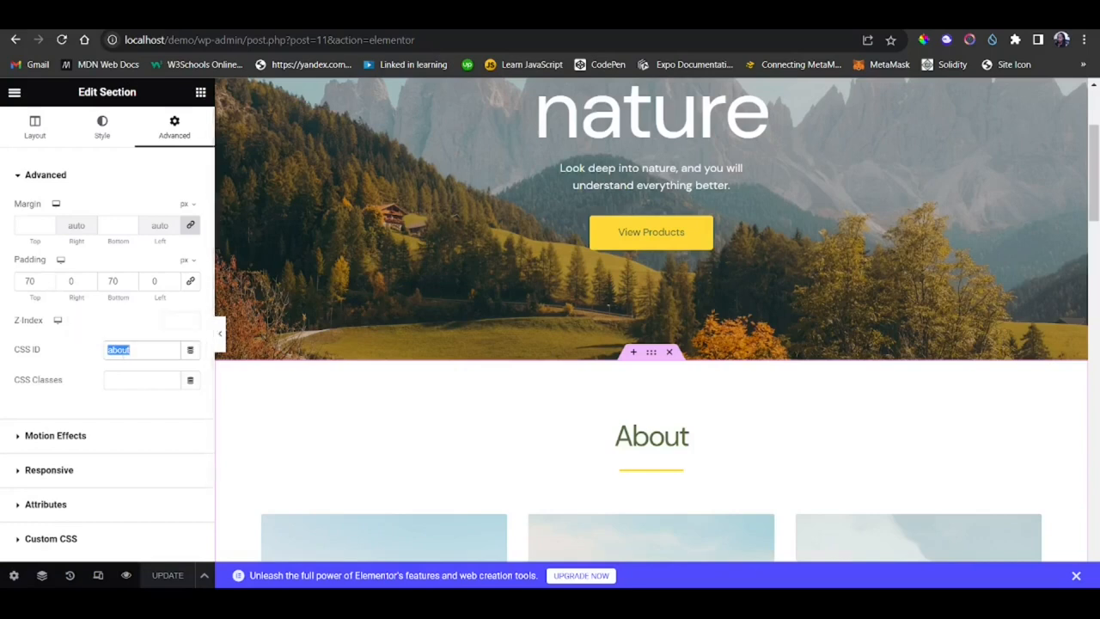
Switch back to the customizer and set the About menu link's URL to #about
left_click(406, 20)
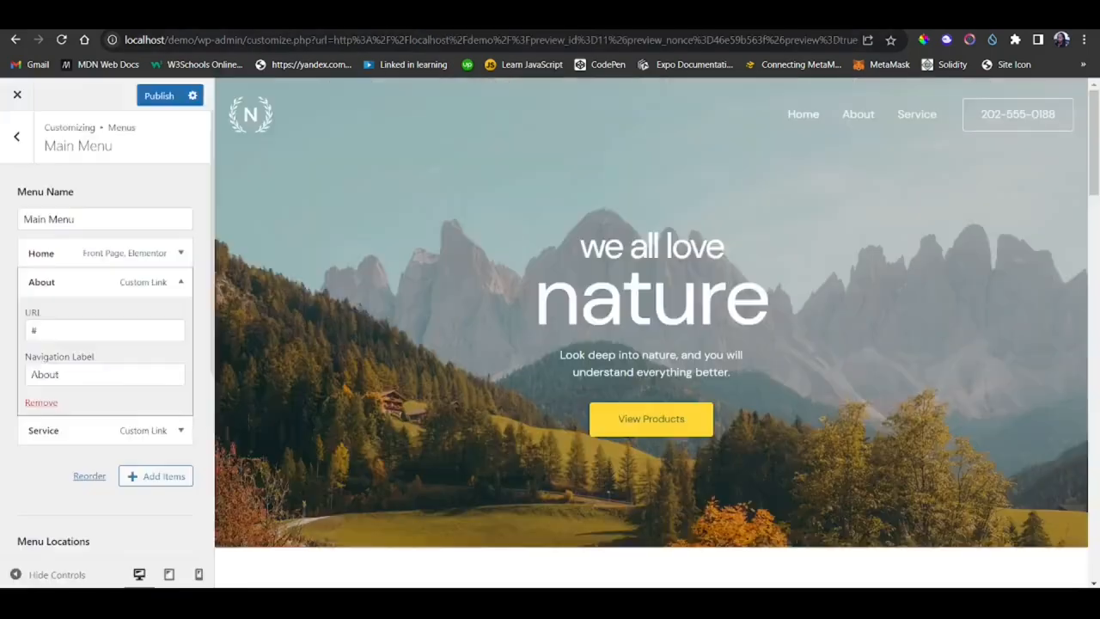
left_click(47, 328)
key("Down")
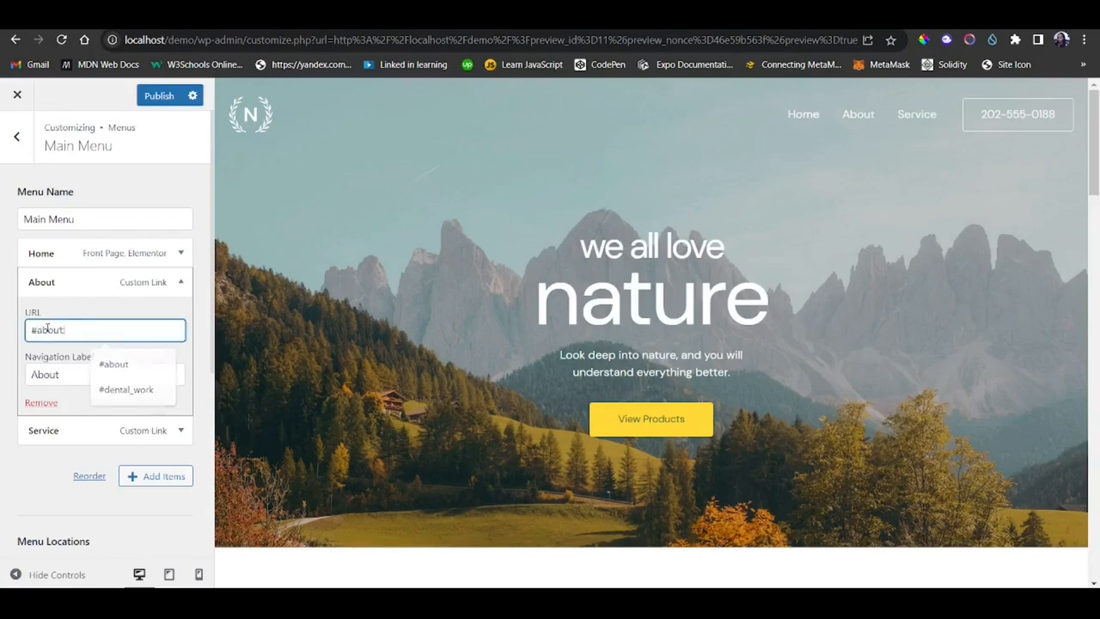
key("Return")
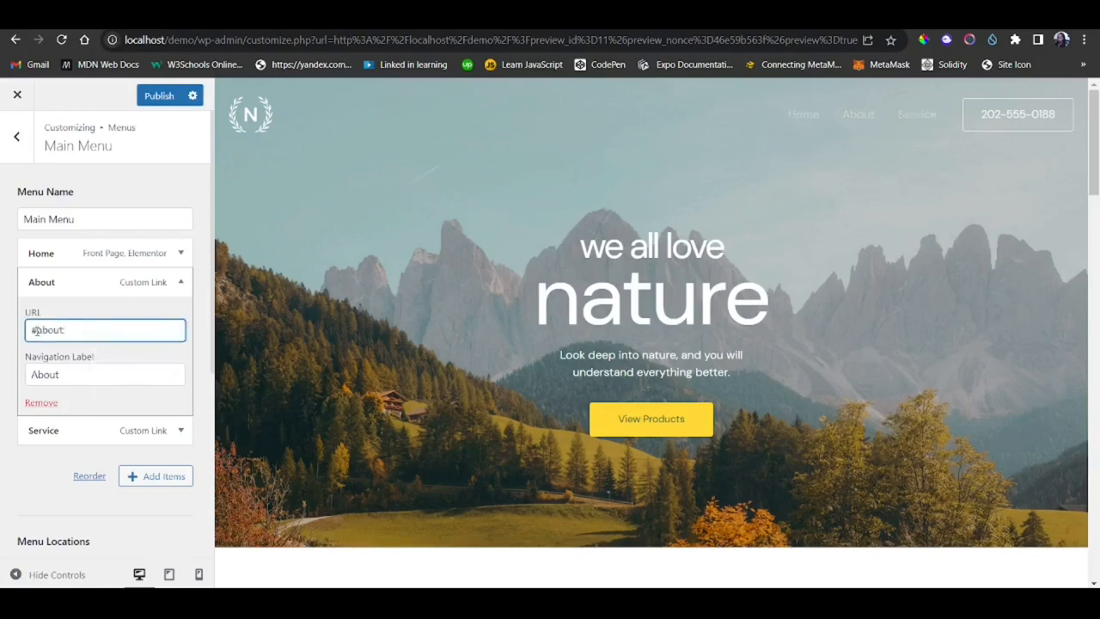
left_click_drag(36, 330, 30, 330)
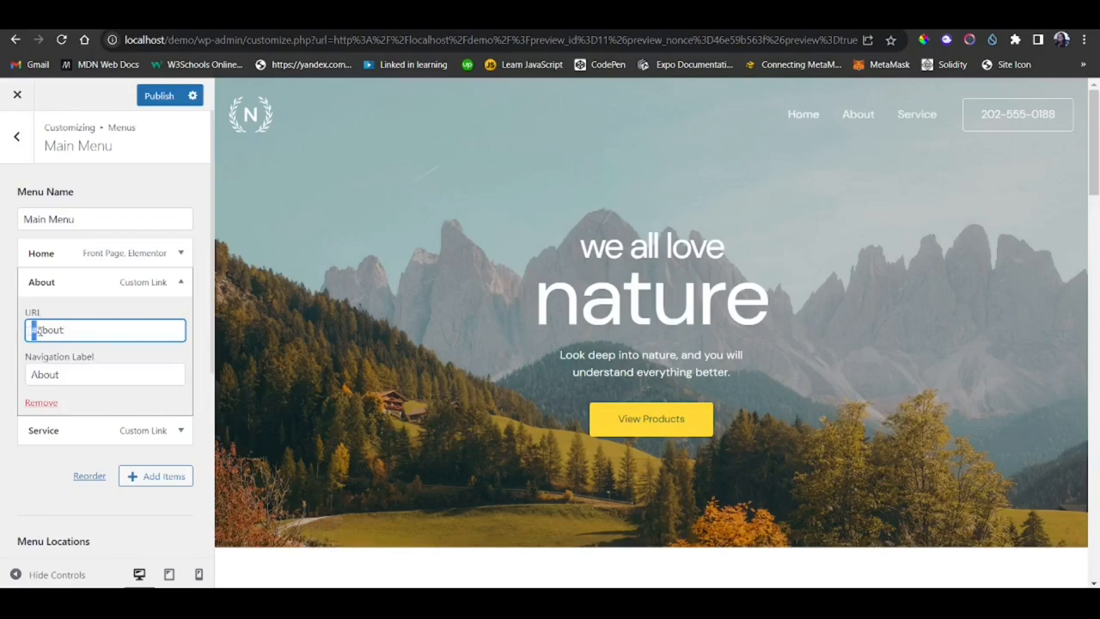
left_click(70, 330)
scroll(164, 352, "down", 1)
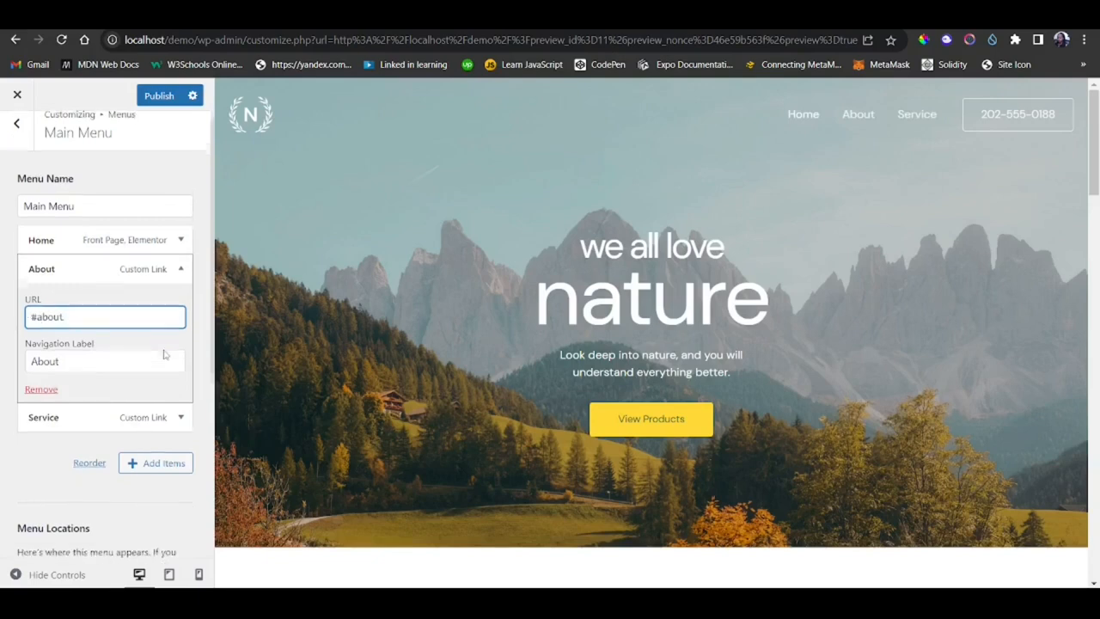
Expand the Service menu link and copy the CSS ID services from the Our Services section in the Elementor editor
left_click(67, 409)
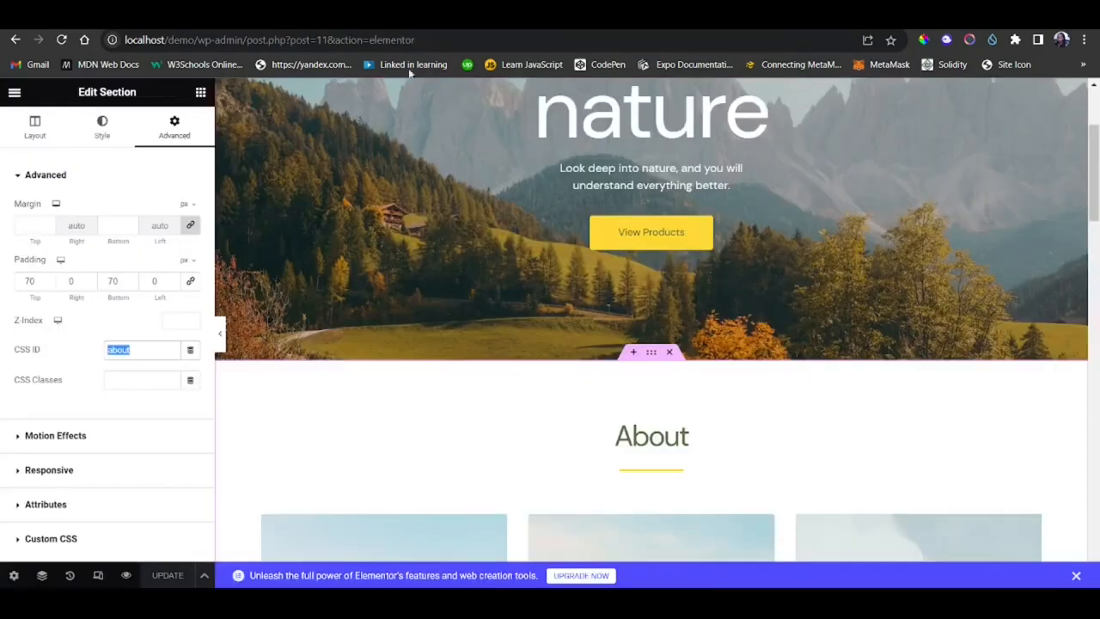
scroll(747, 357, "down", 10)
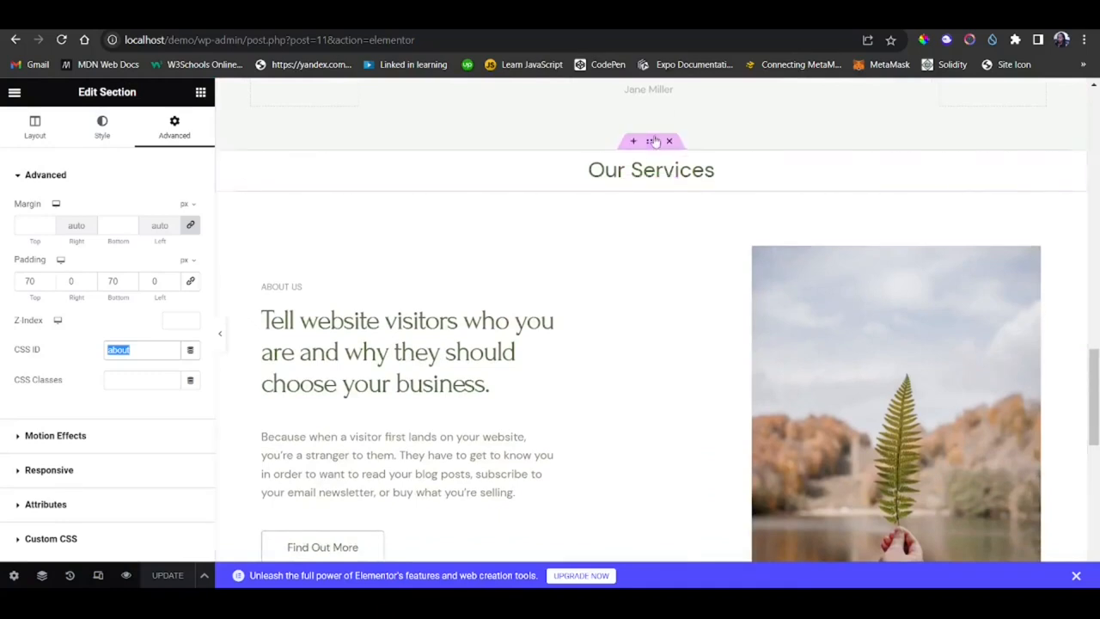
left_click(654, 142)
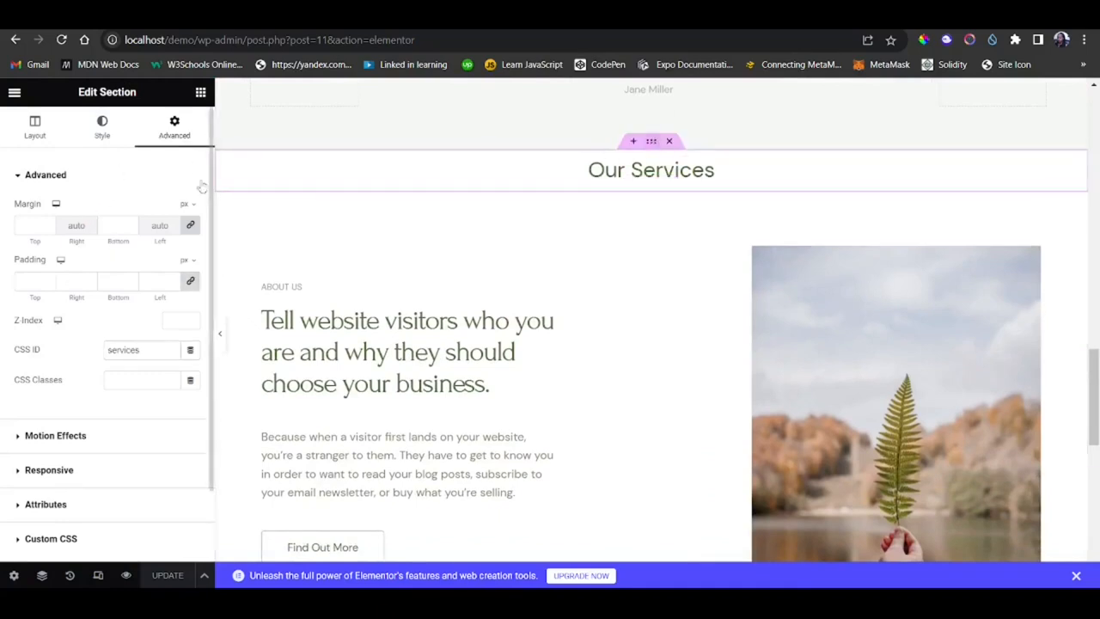
double_click(142, 349)
key("ctrl+c")
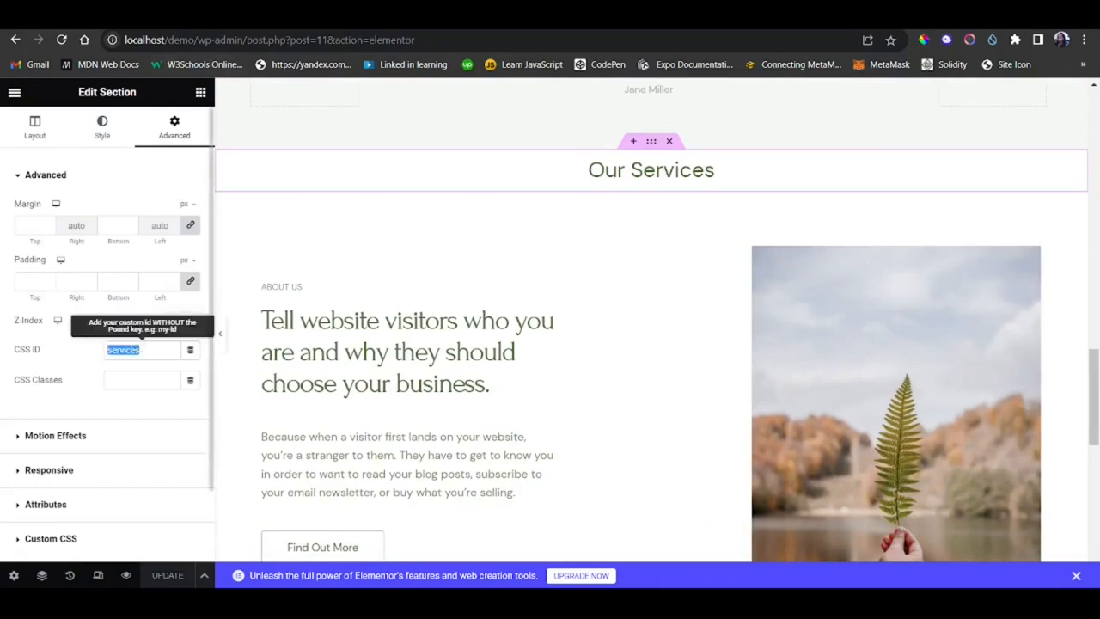
Set the Service menu link's URL to #services in the customizer, then publish the menu and close the customizer
left_click(332, 21)
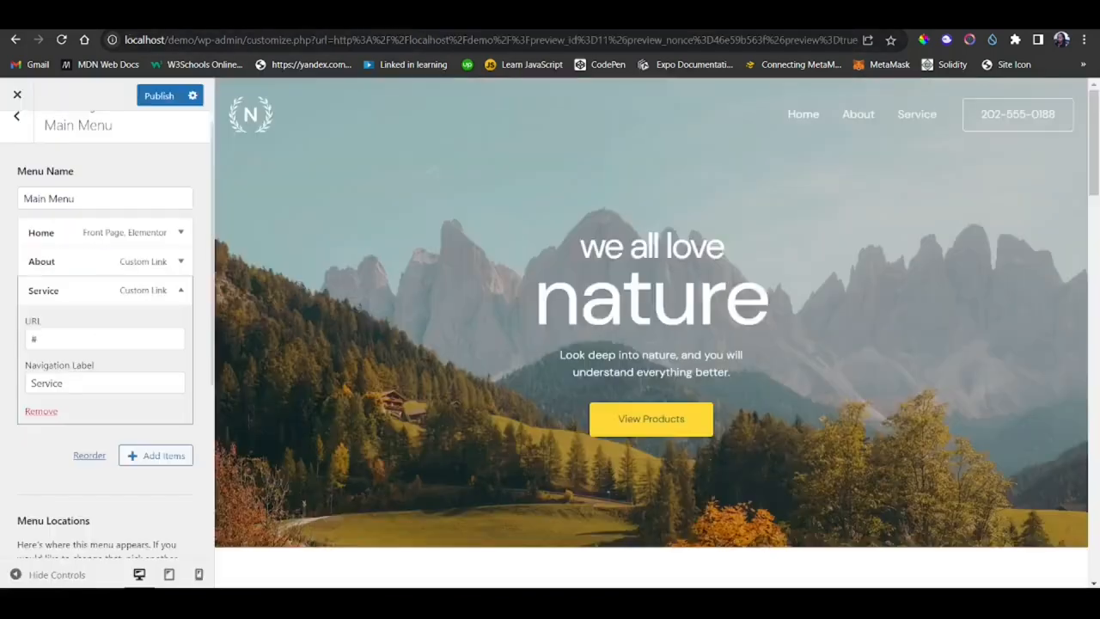
left_click(67, 338)
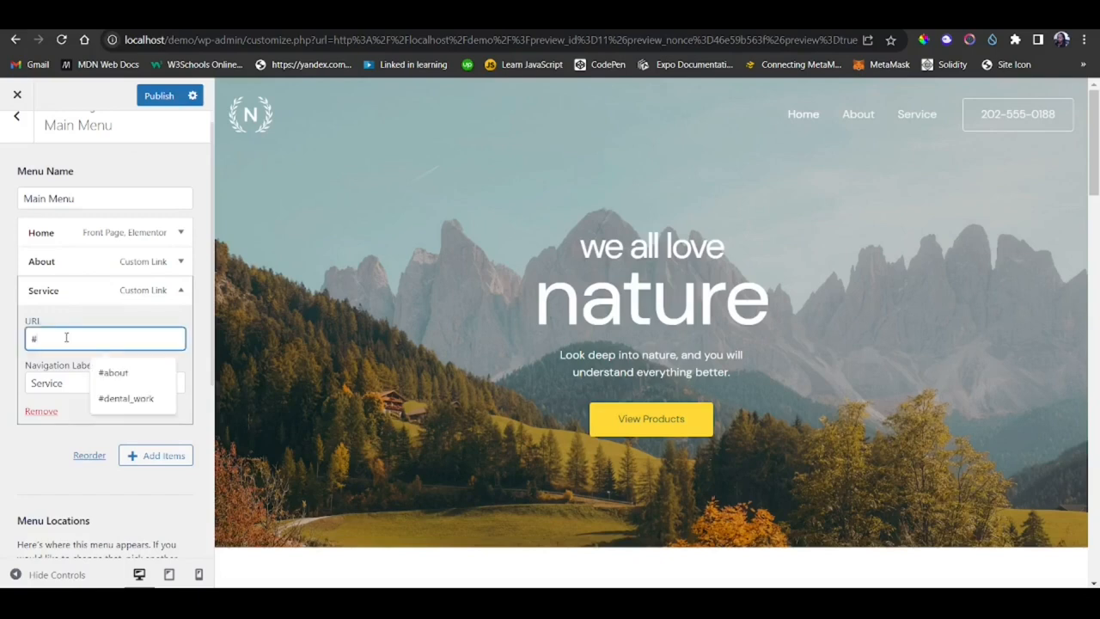
key("ctrl+v")
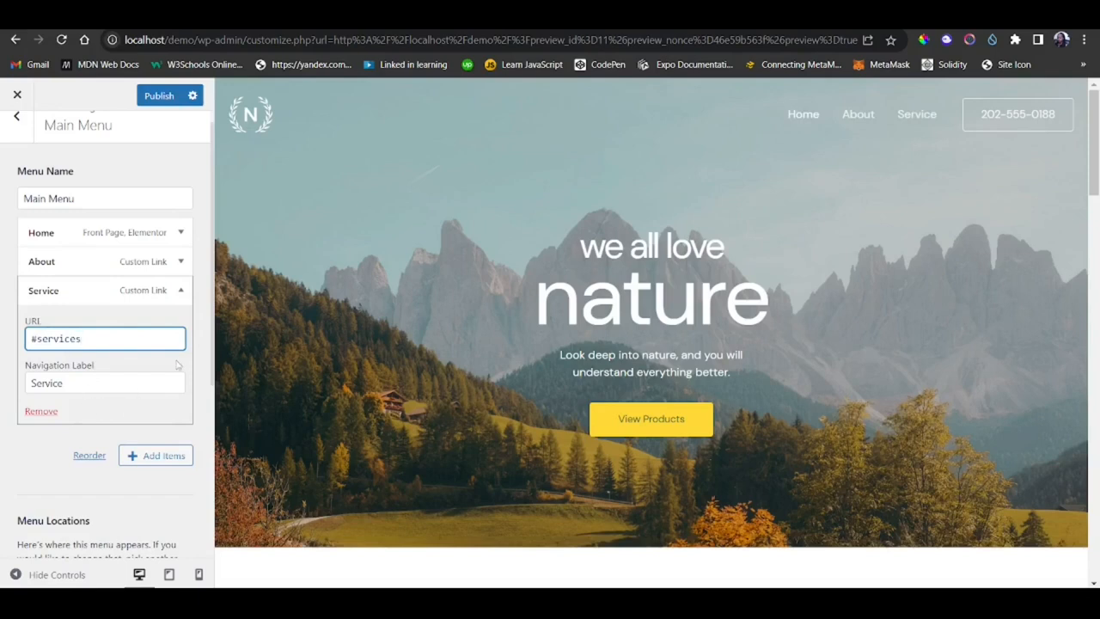
left_click(157, 96)
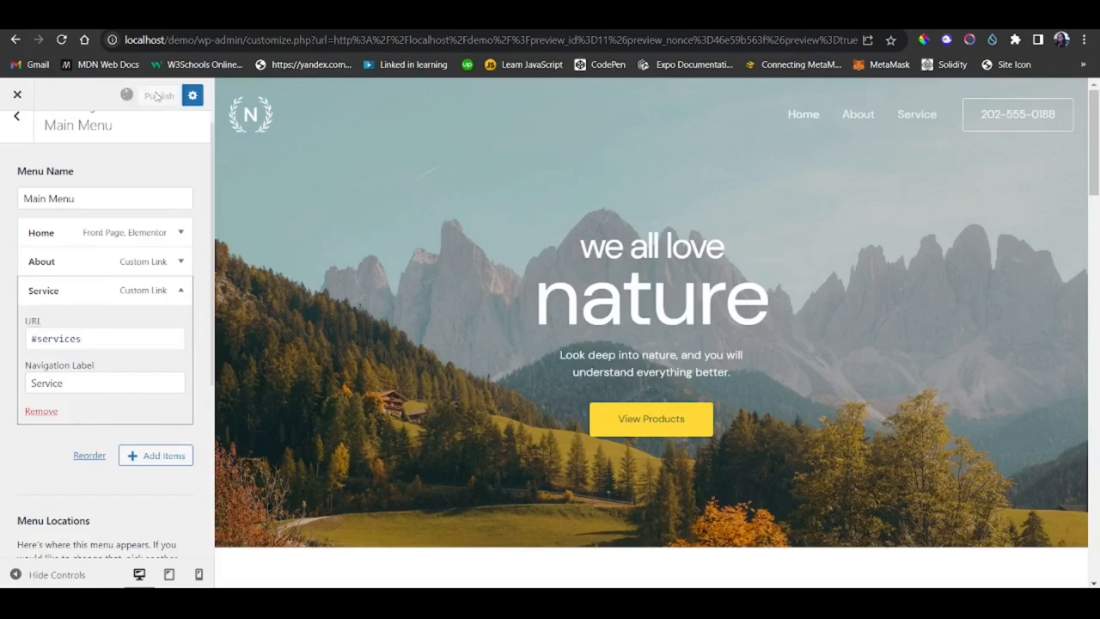
left_click(18, 96)
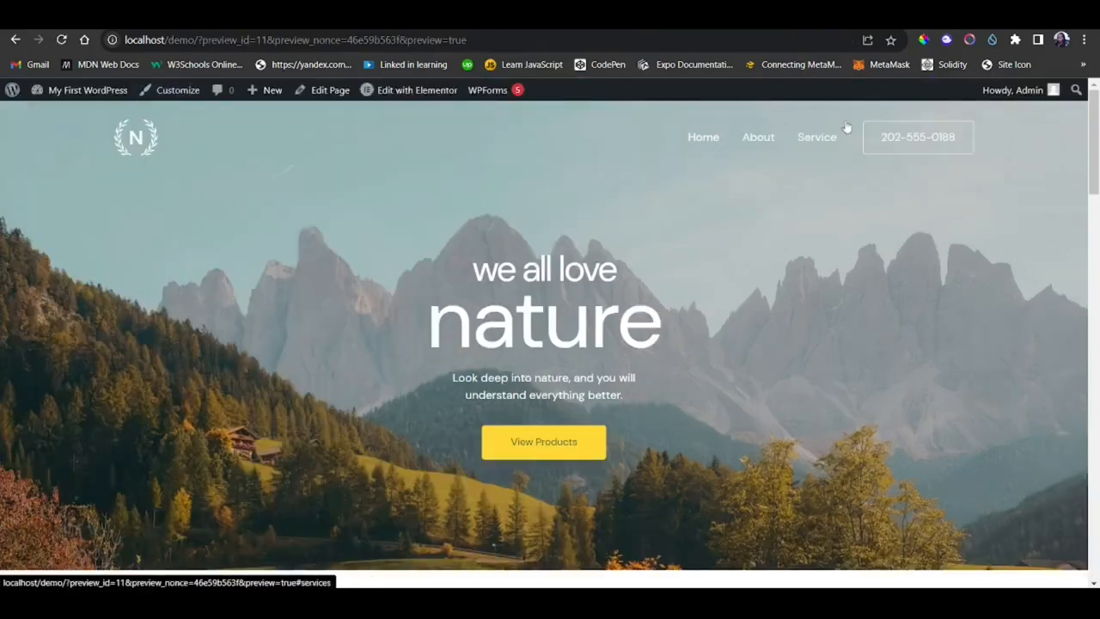
Test the About and Service menu links on the previewed home page, returning to the hero section after each
left_click(762, 150)
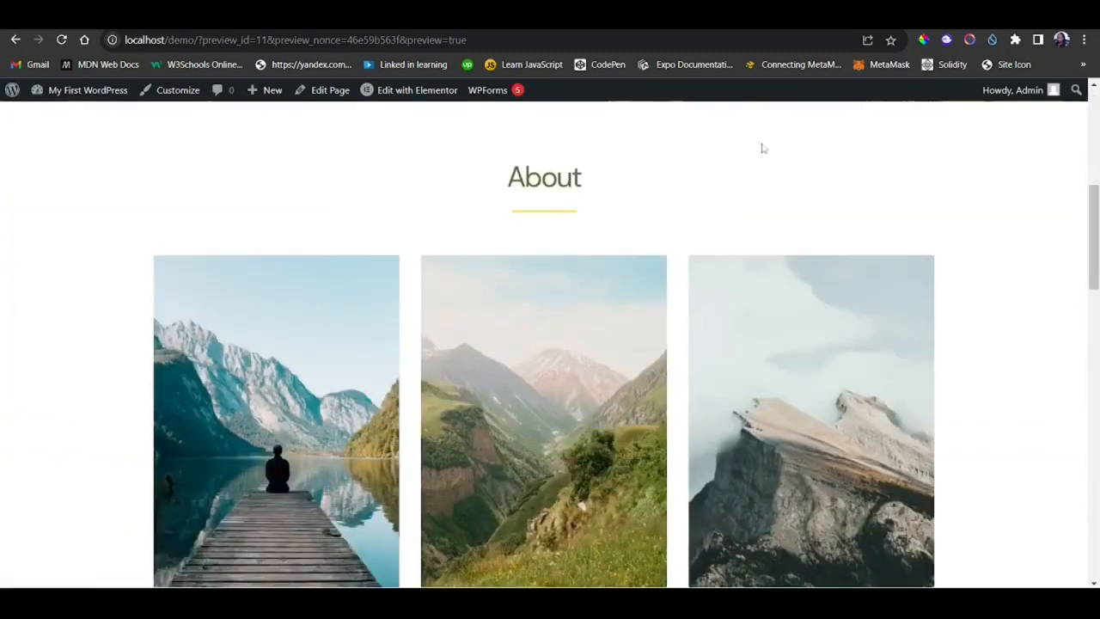
scroll(761, 146, "up", 5)
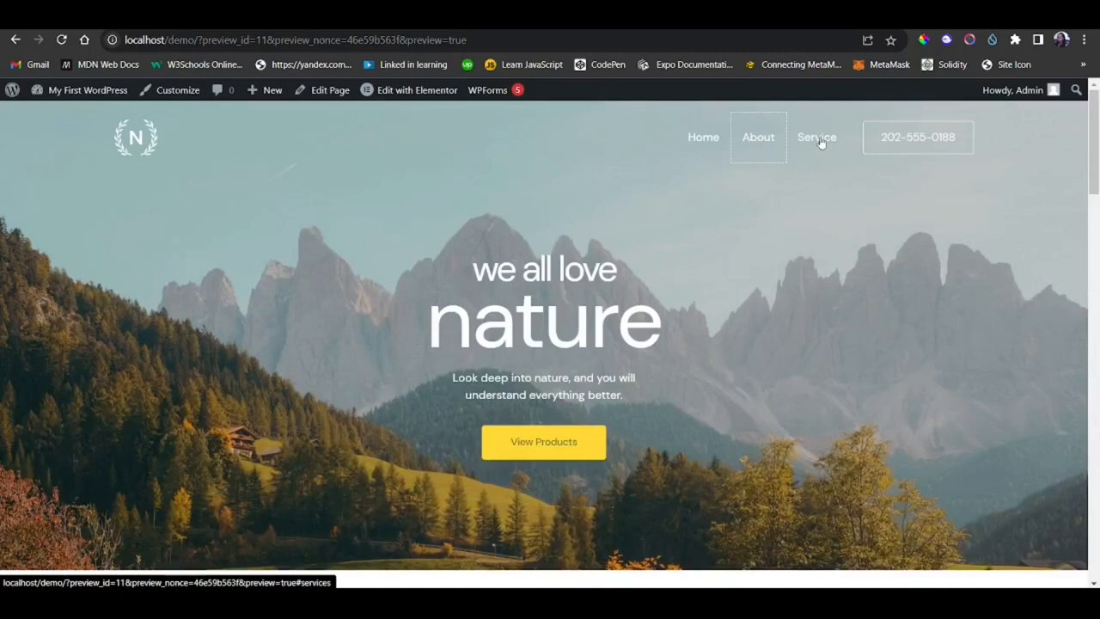
left_click(817, 137)
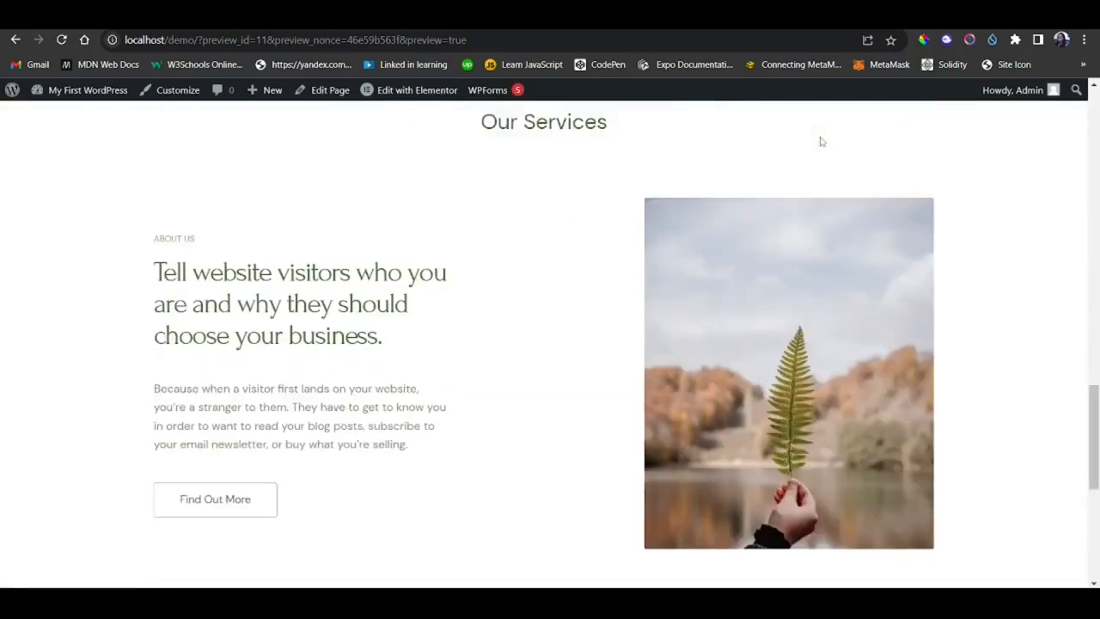
scroll(545, 410, "up", 10)
scroll(545, 409, "down", 2)
scroll(545, 410, "up", 3)
scroll(545, 409, "down", 2)
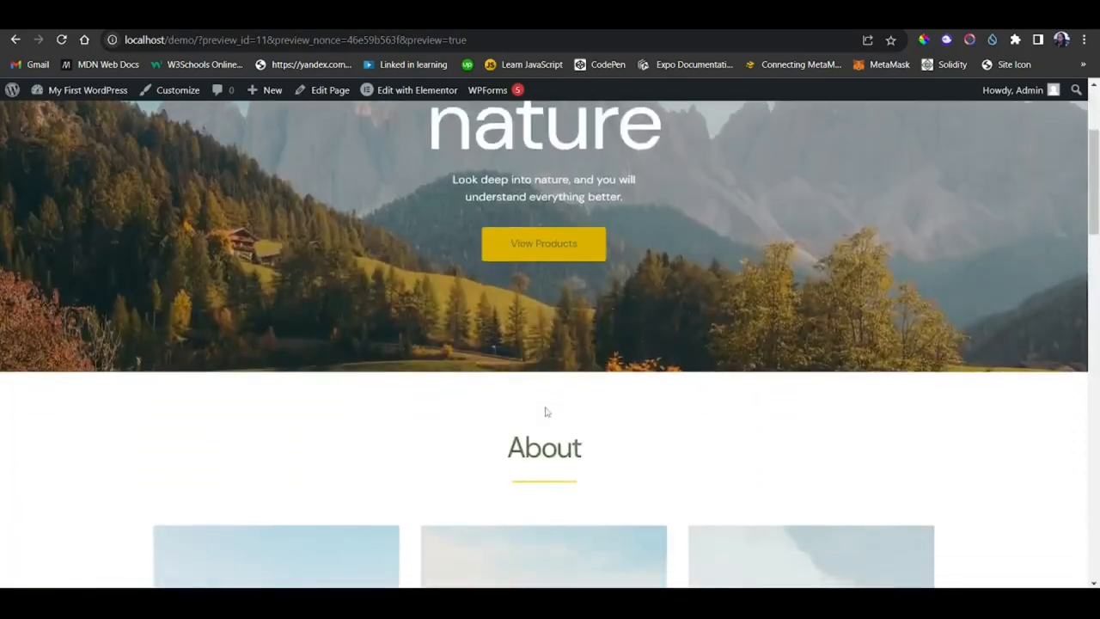
scroll(545, 411, "up", 2)
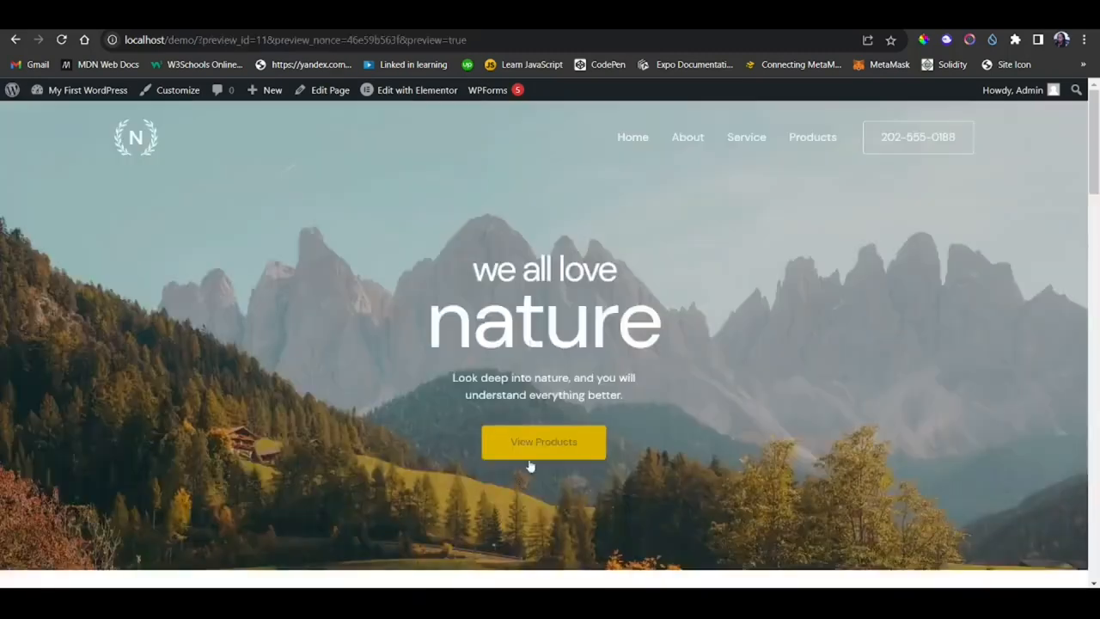
Follow the View Products button on the home page and look through the Products page down to the High Selling Products section
left_click(530, 459)
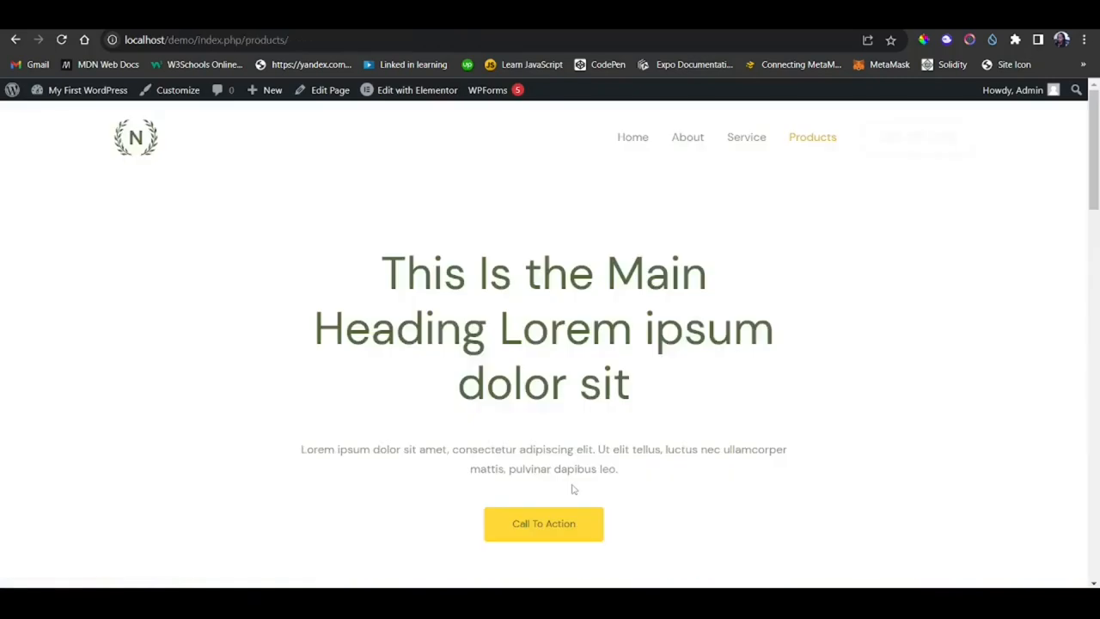
scroll(573, 487, "down", 9)
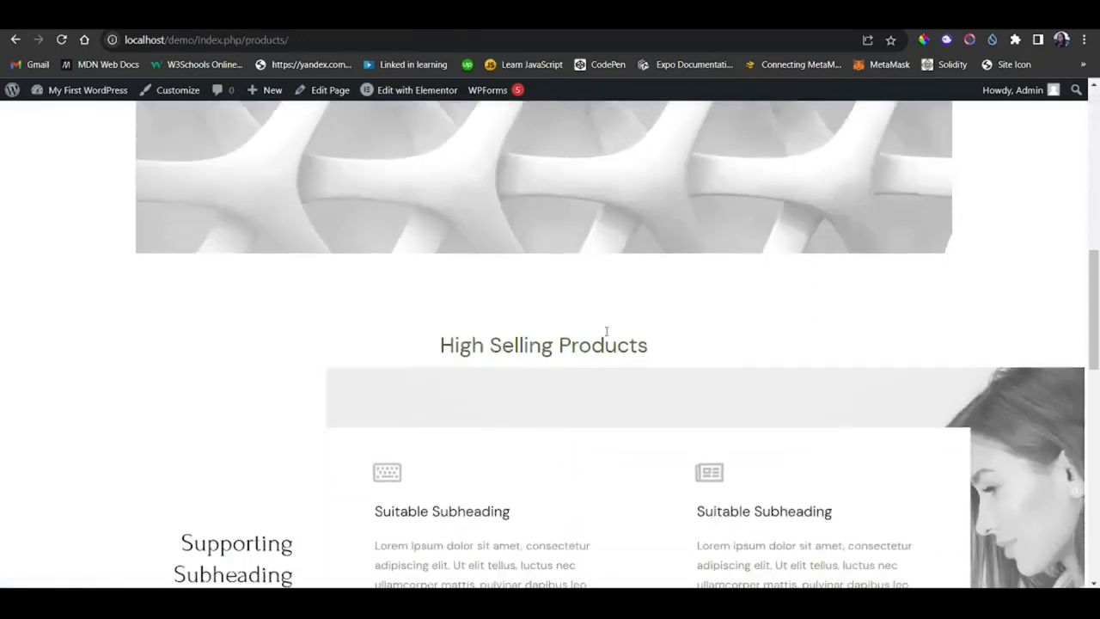
scroll(579, 309, "down", 1)
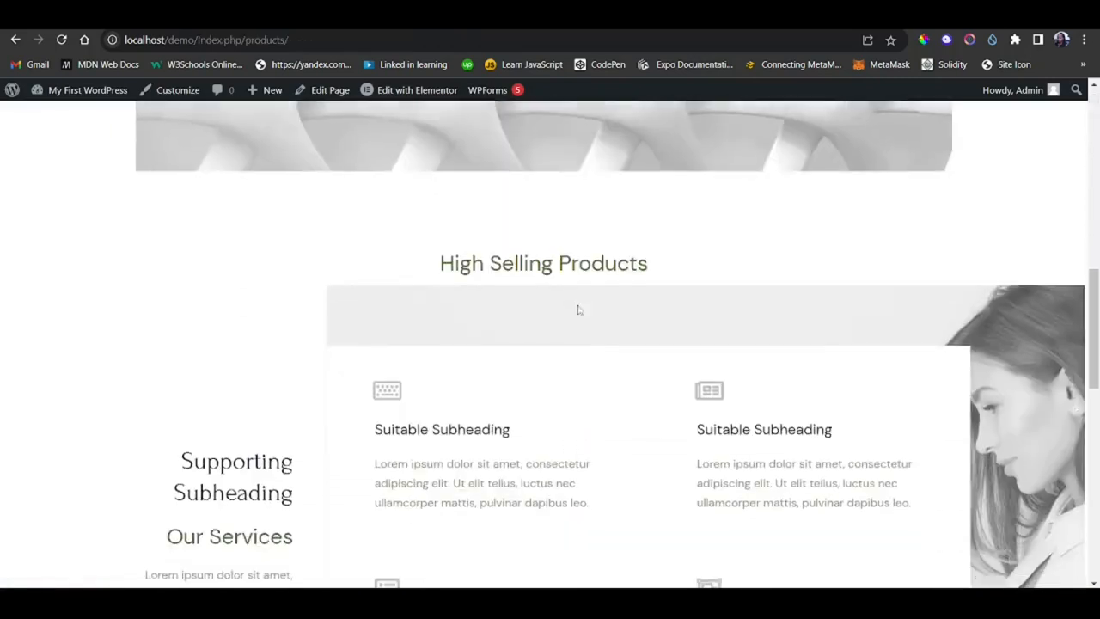
scroll(579, 309, "up", 7)
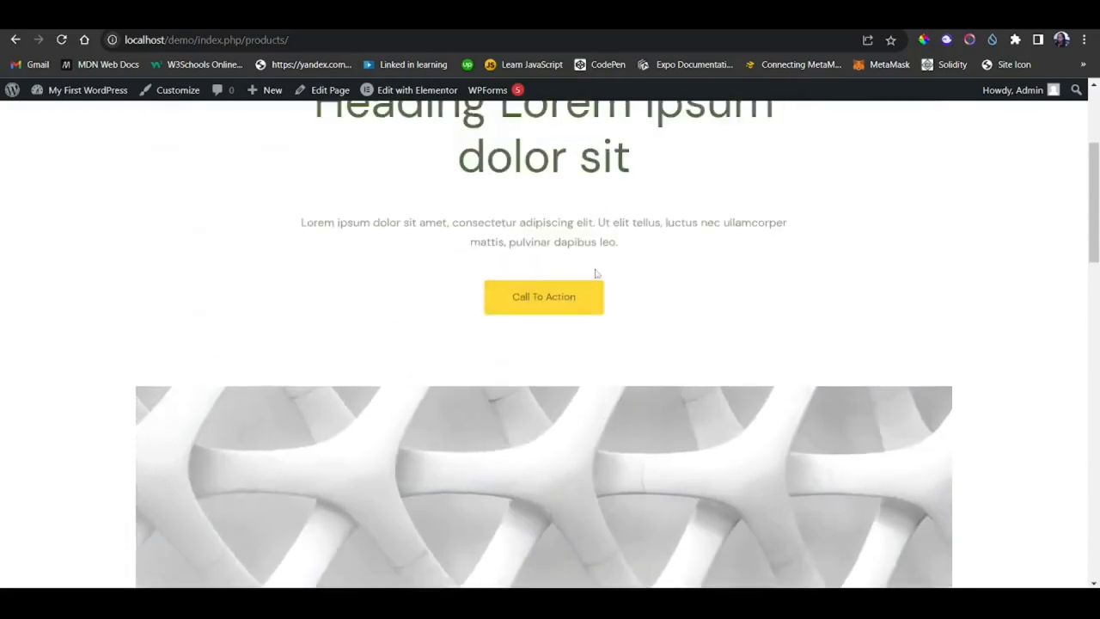
scroll(598, 274, "up", 3)
Open the Products page in Elementor and select the High Selling Products section for editing
left_click(422, 101)
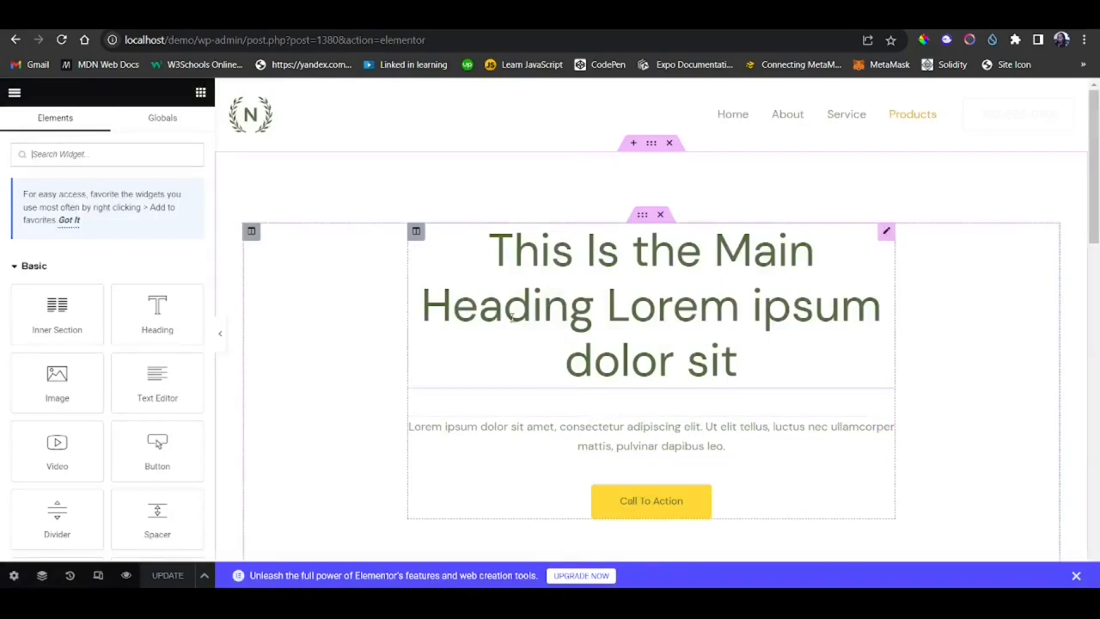
scroll(511, 322, "down", 5)
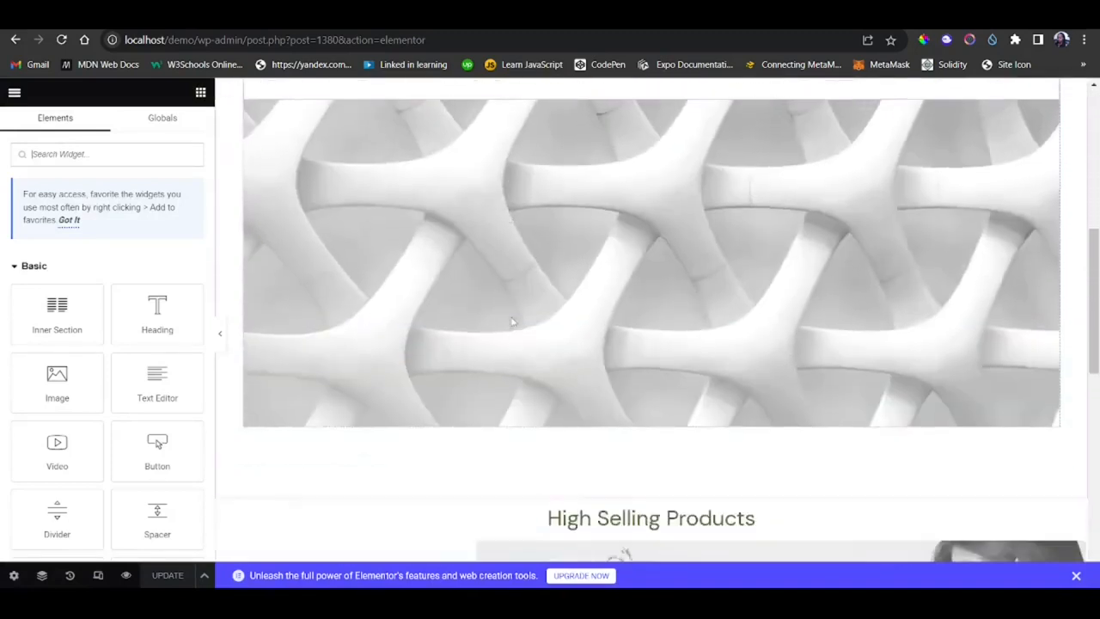
scroll(511, 322, "up", 2)
scroll(511, 321, "down", 3)
scroll(511, 321, "down", 1)
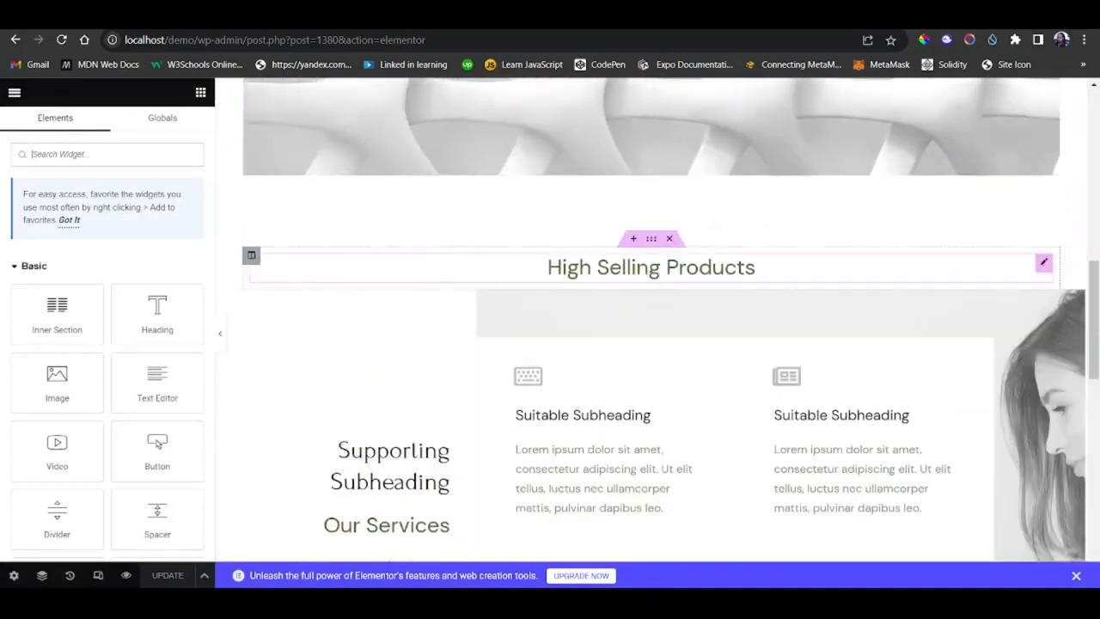
scroll(655, 257, "up", 5)
scroll(687, 318, "down", 6)
scroll(694, 325, "down", 2)
scroll(663, 273, "up", 3)
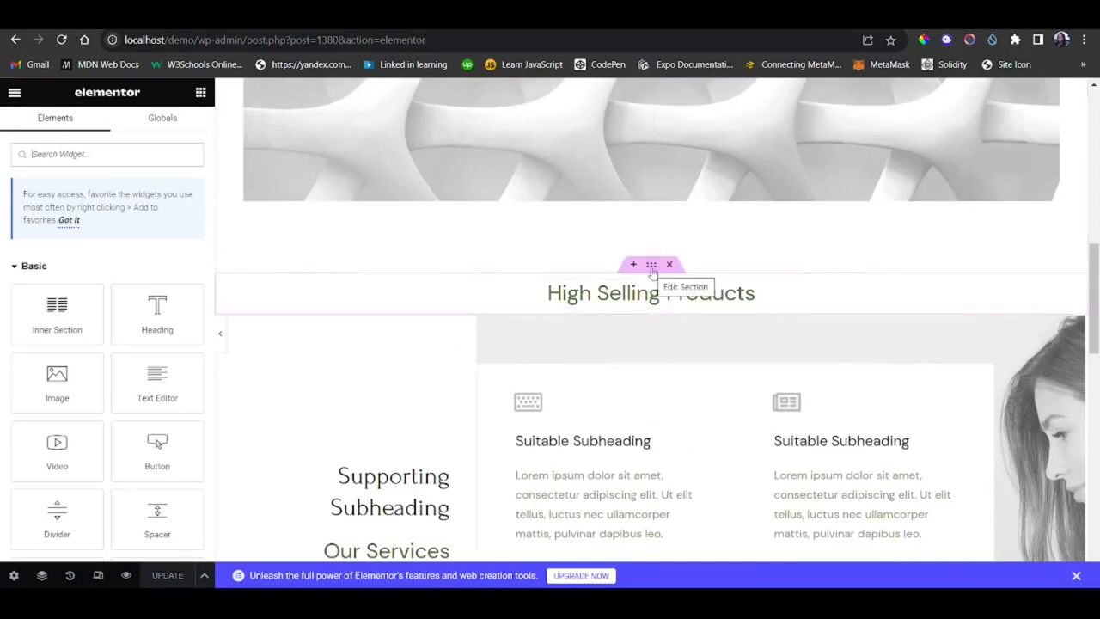
left_click(651, 265)
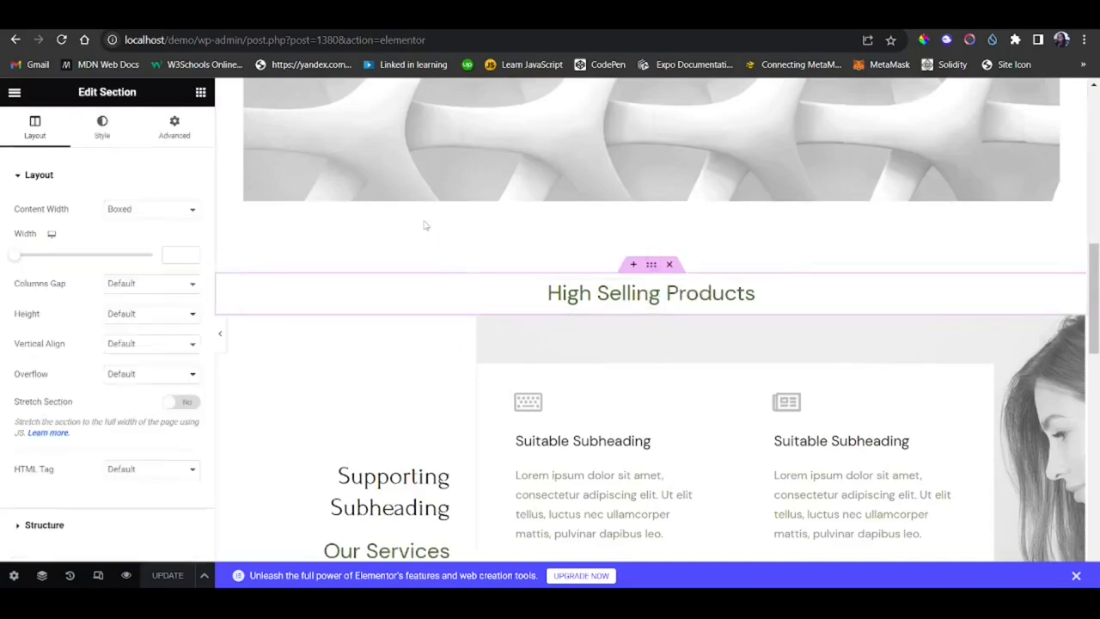
Set the High Selling Products section's CSS ID to products and update the page
left_click(173, 134)
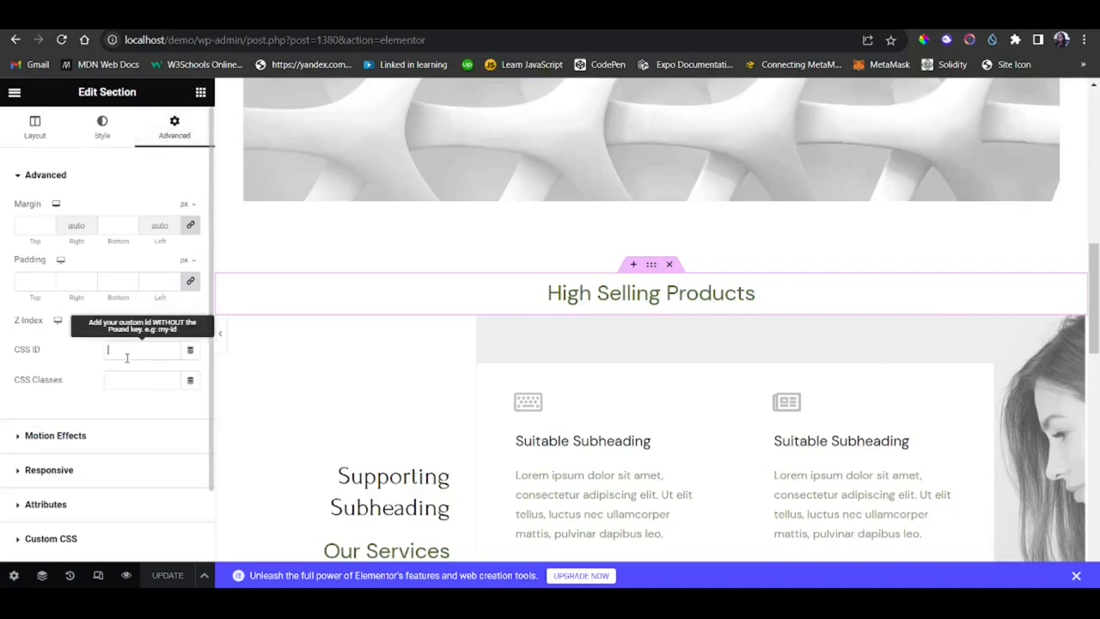
type("products")
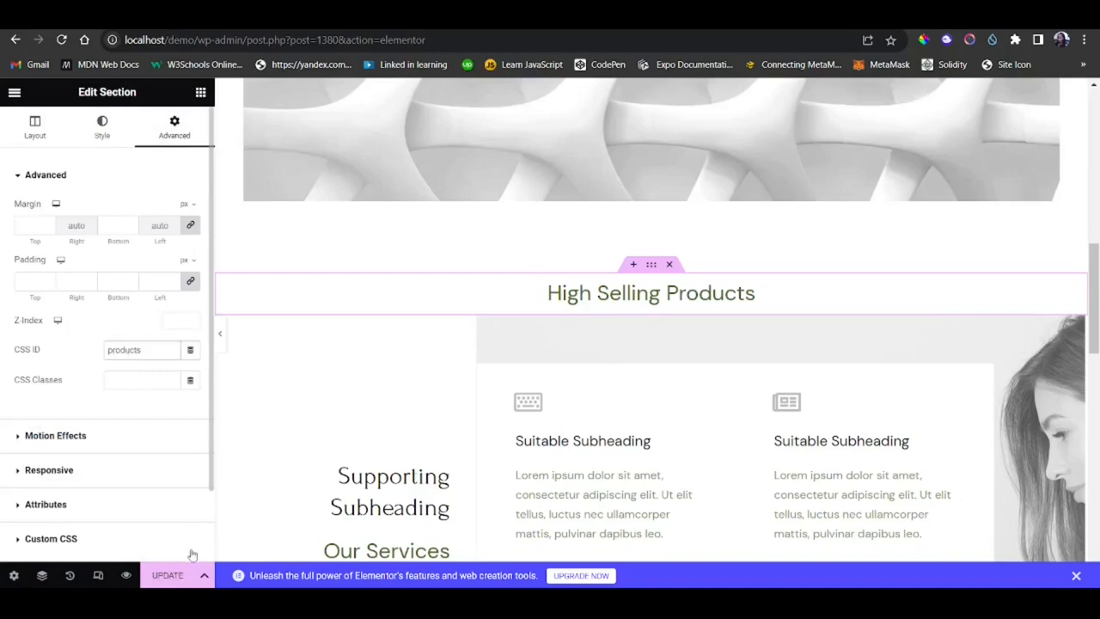
left_click(170, 575)
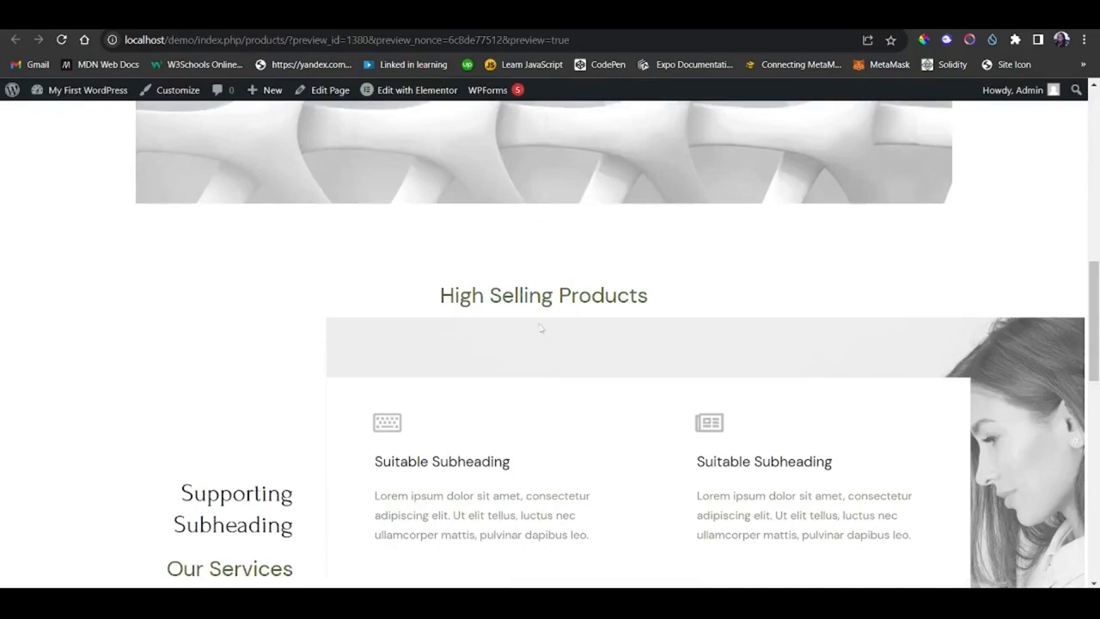
Preview the Products page and look over its High Selling Products section
scroll(567, 254, "down", 2)
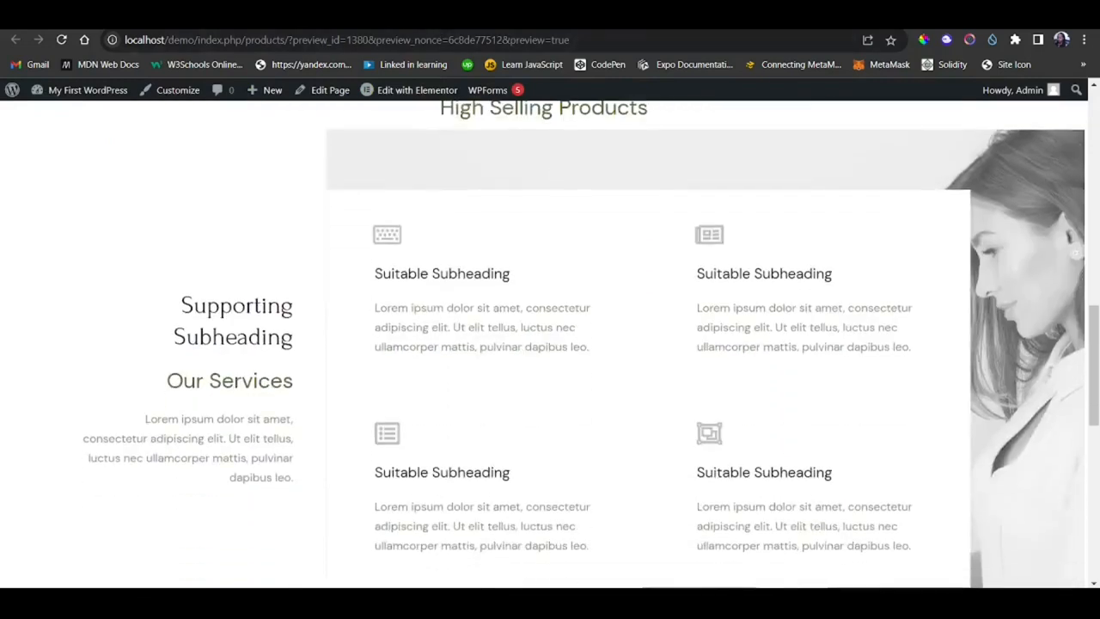
left_click(423, 16)
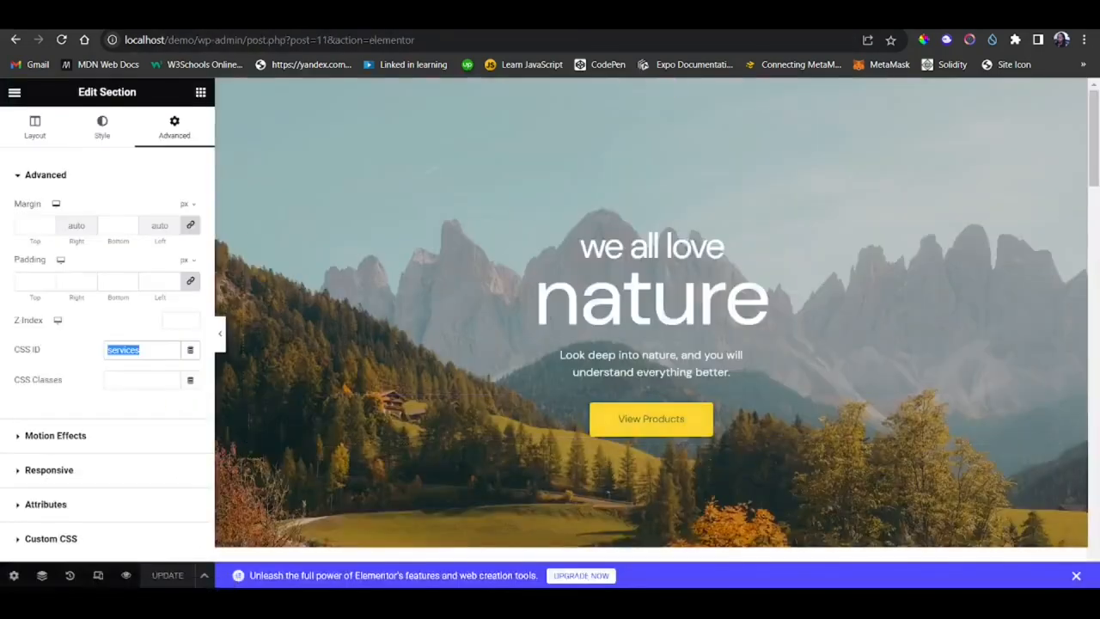
left_click(765, 15)
scroll(615, 327, "up", 2)
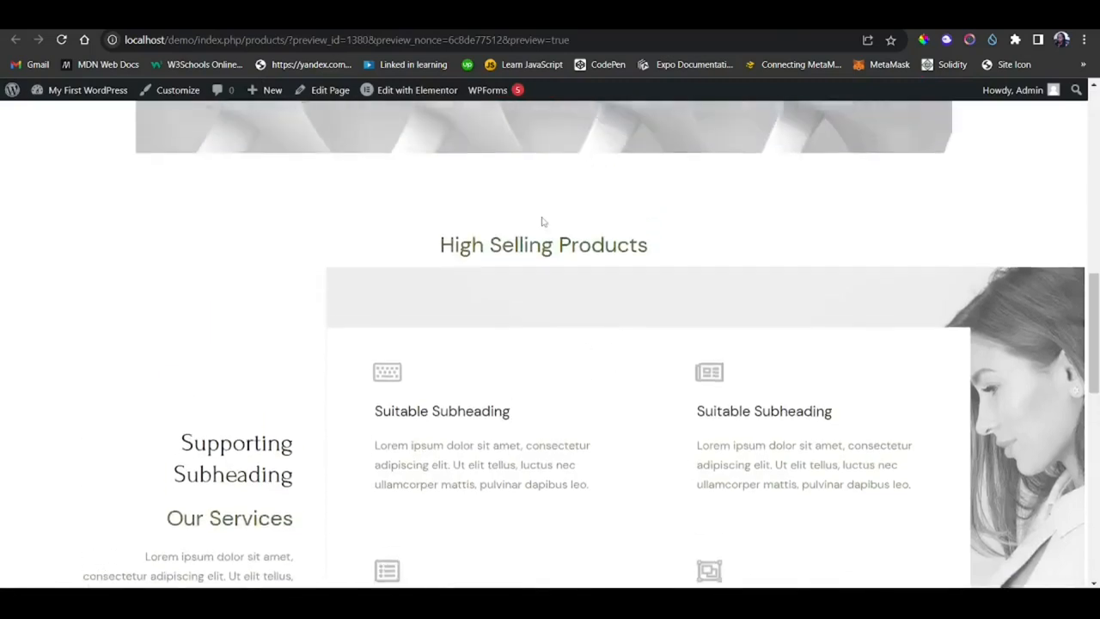
Switch to the home page in Elementor, edit the View Products button and set its link to #
left_click(423, 15)
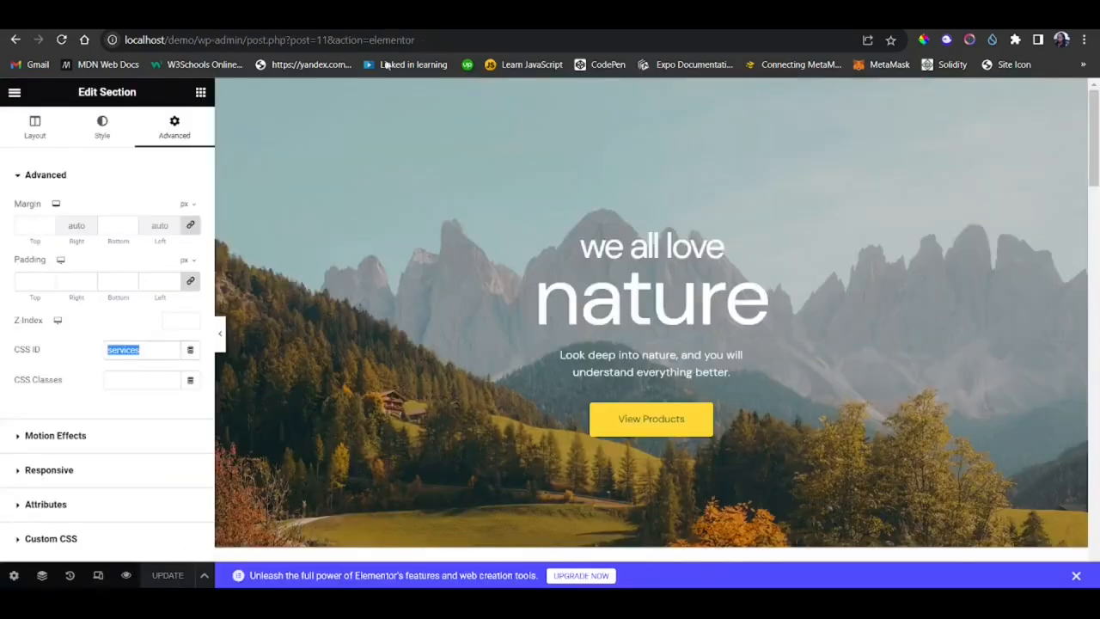
scroll(802, 418, "down", 1)
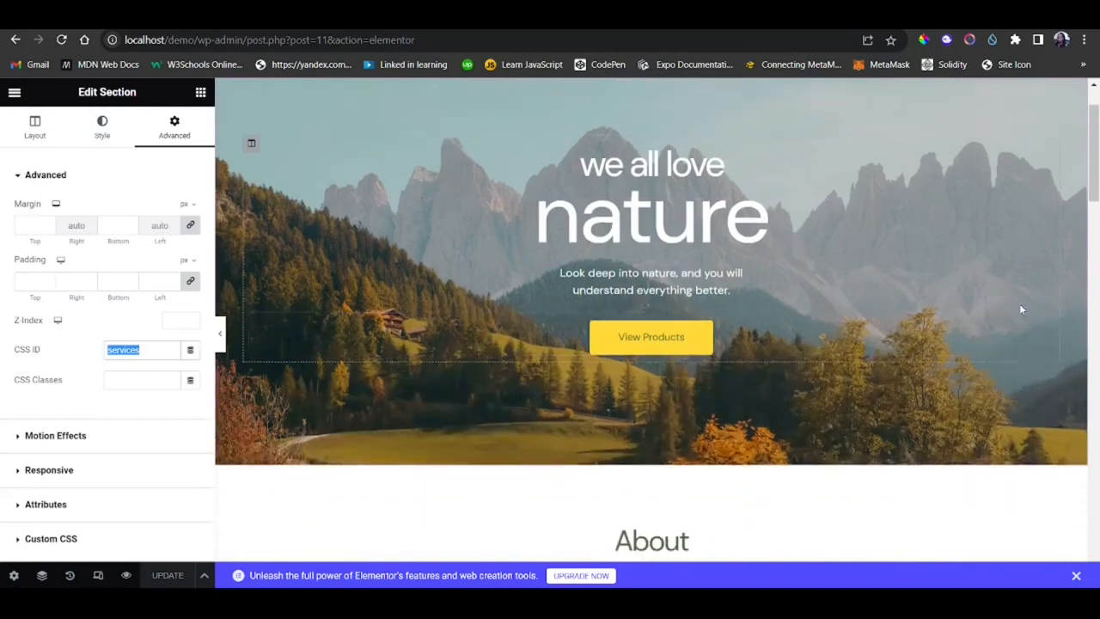
left_click(1044, 324)
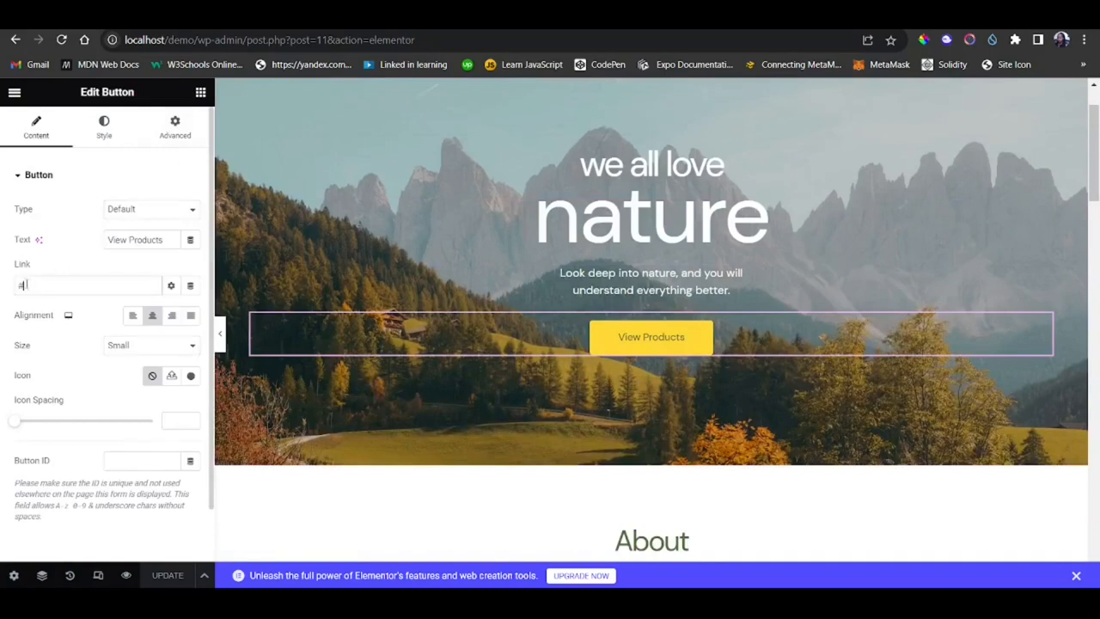
left_click(24, 284)
key("BackSpace")
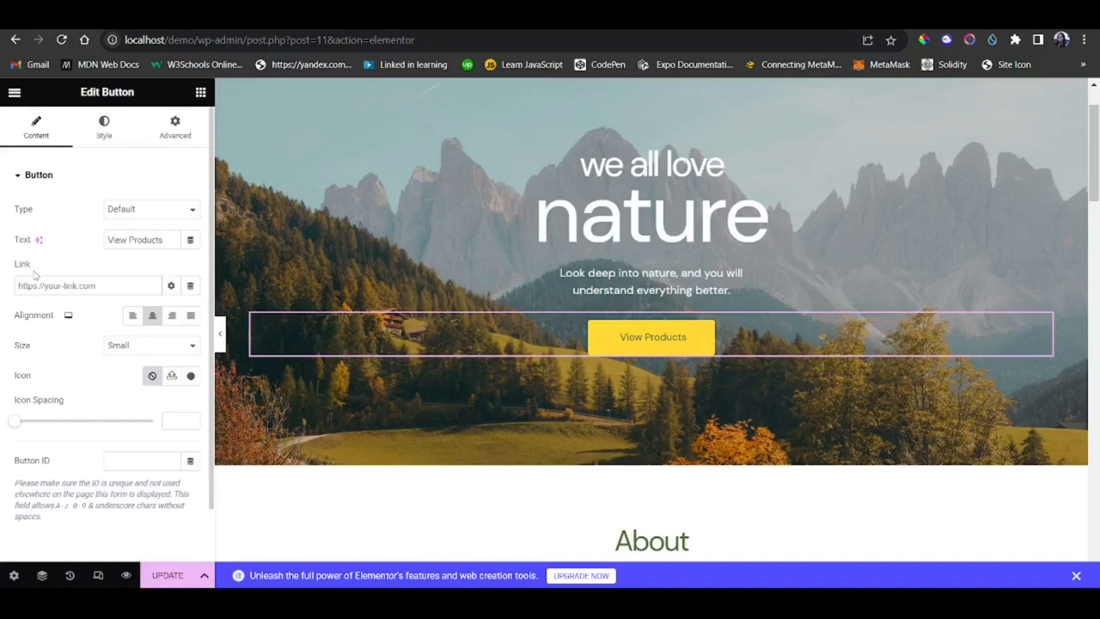
type("#")
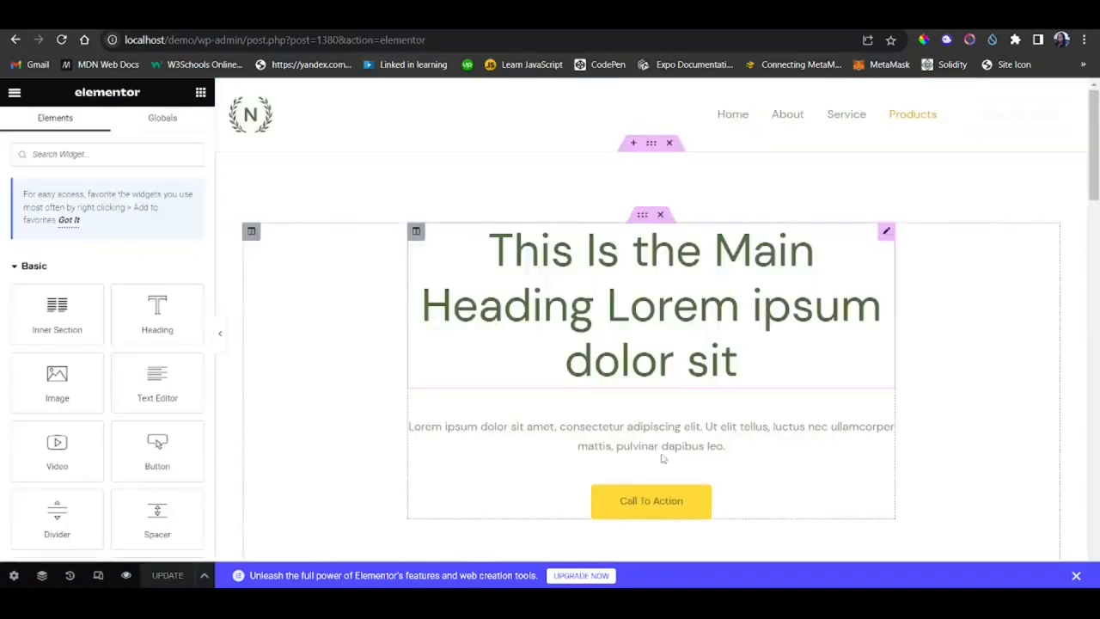
Switch to the Products page editor and select the High Selling Products section for editing
scroll(665, 263, "down", 4)
scroll(665, 262, "up", 1)
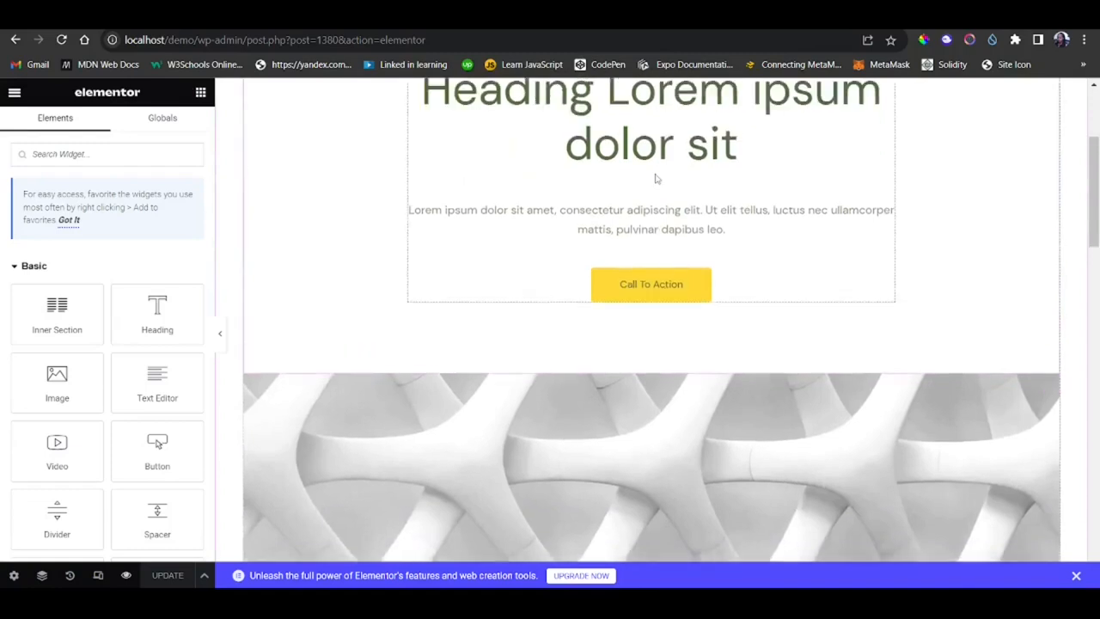
scroll(658, 234, "down", 2)
right_click(664, 259)
scroll(513, 301, "down", 4)
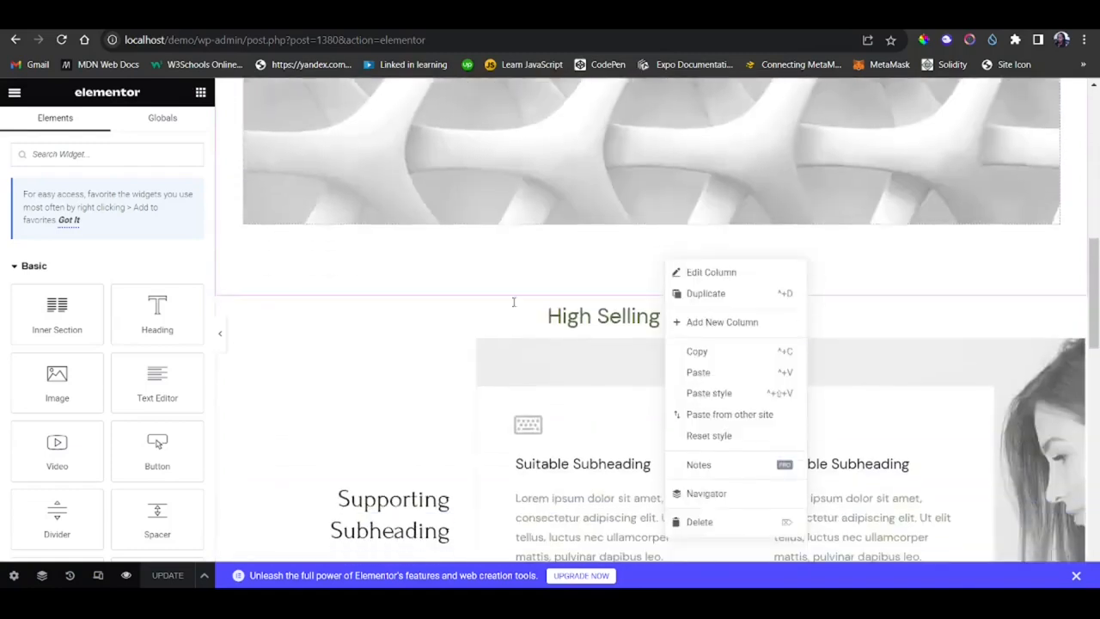
left_click(508, 290)
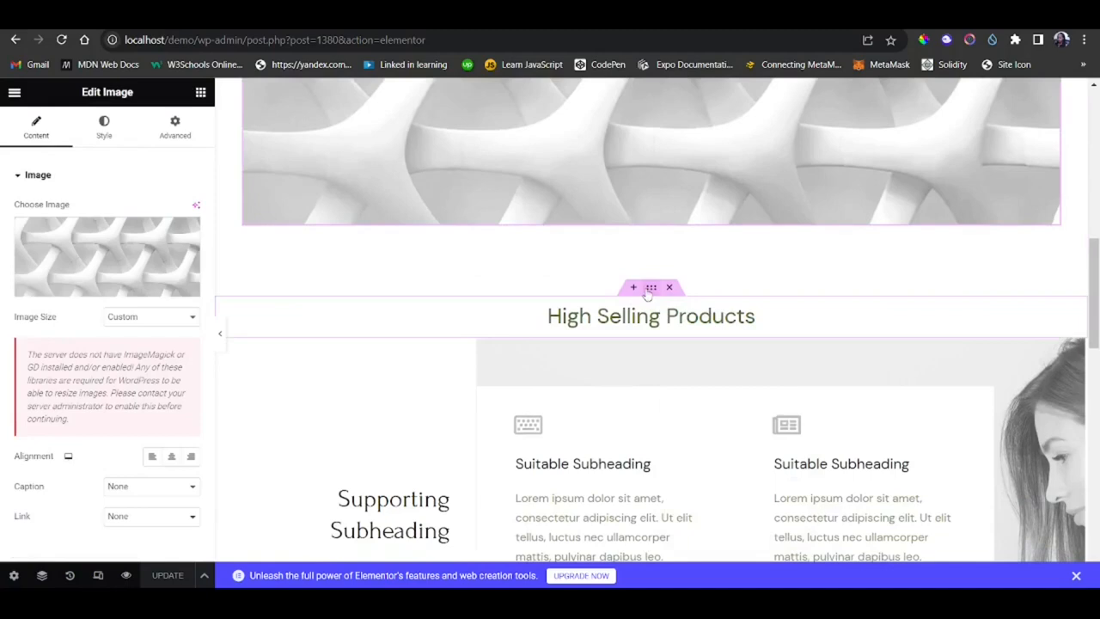
left_click(650, 289)
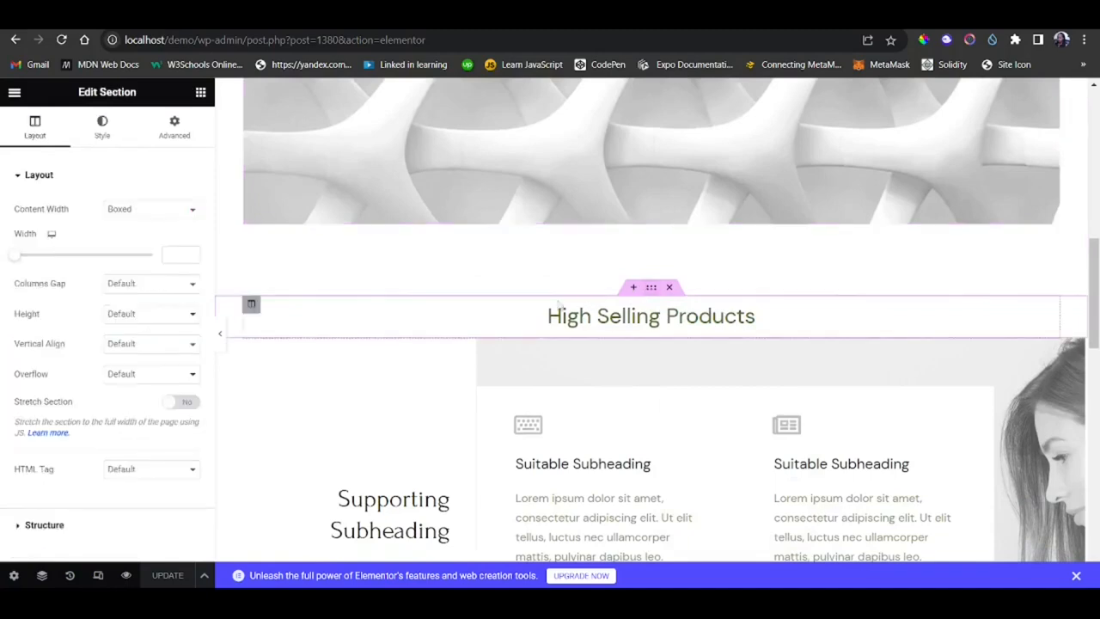
Copy the section's CSS ID products and append it to the # in the link of the home page's View Products button
left_click(175, 144)
left_click(143, 350)
type("products")
double_click(143, 349)
key("ctrl+c")
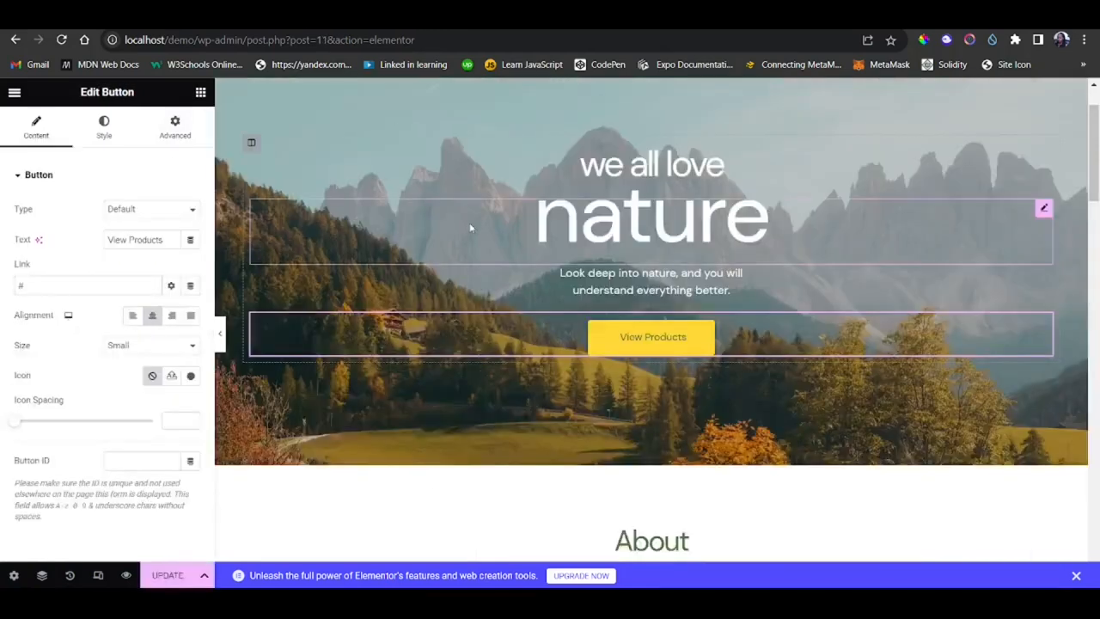
left_click(32, 283)
key("ctrl+v")
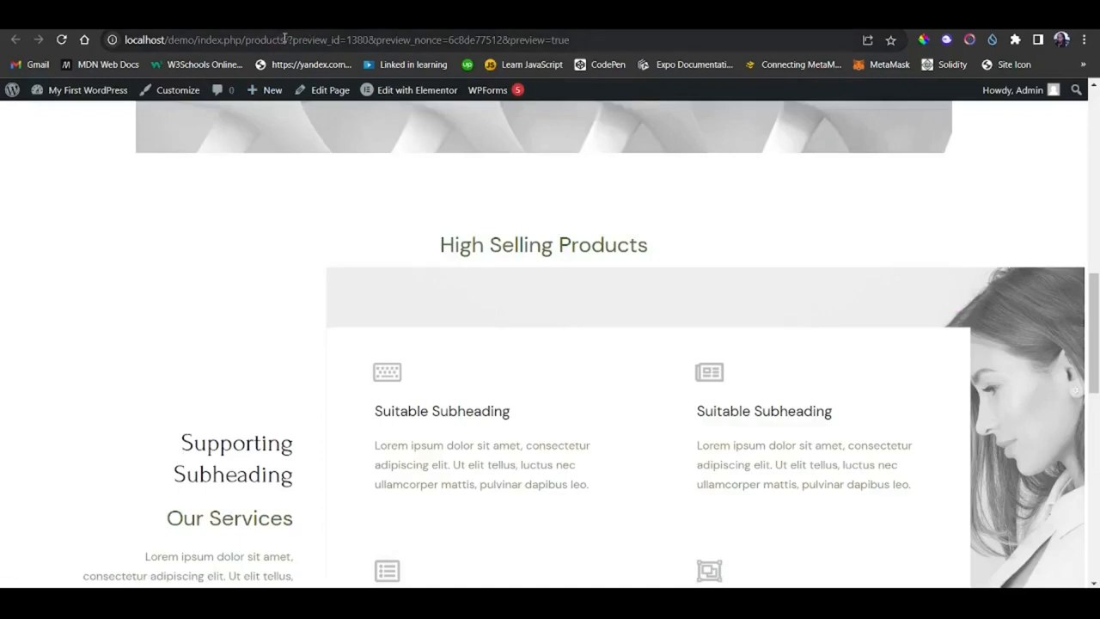
Copy the address localhost/demo/index.php/products from the previewed Products page, leaving out its preview parameters
left_click_drag(289, 40, 117, 40)
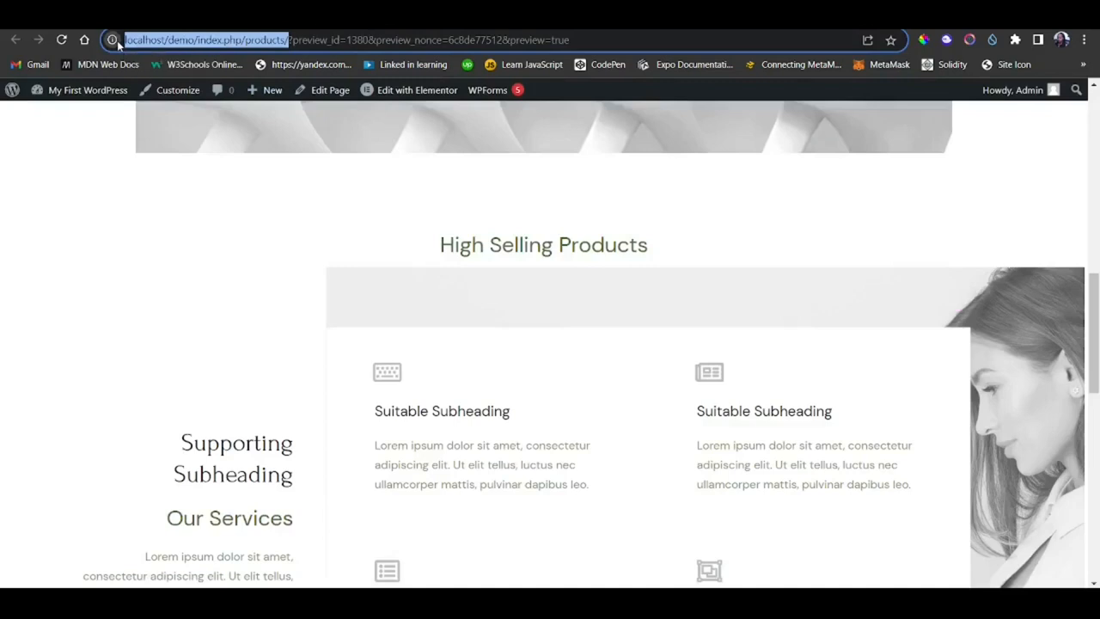
left_click(248, 39)
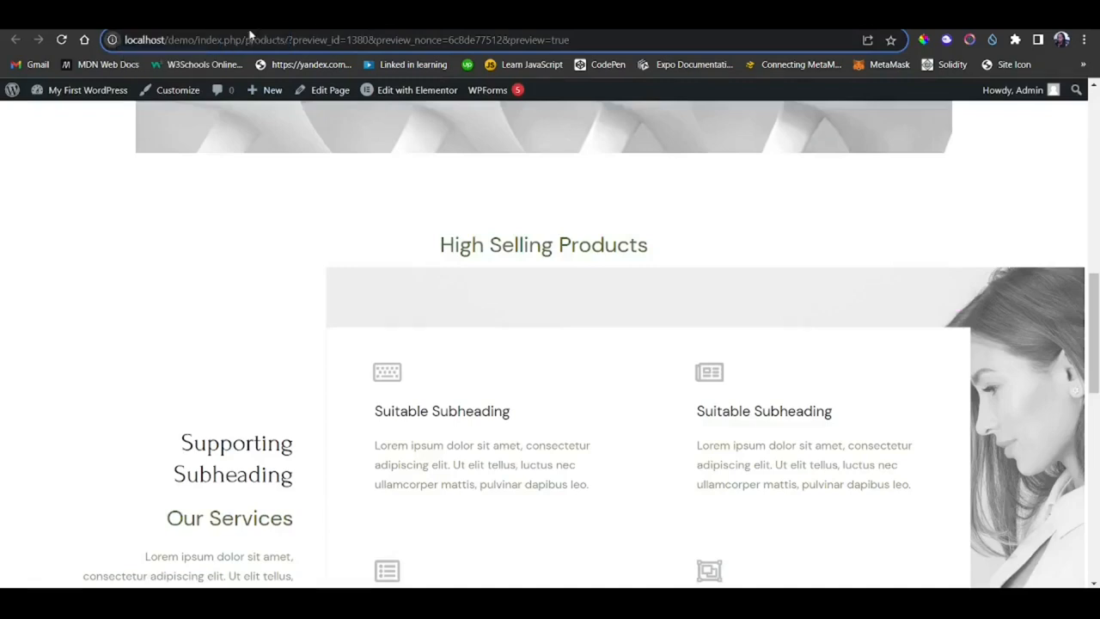
left_click_drag(284, 37, 115, 39)
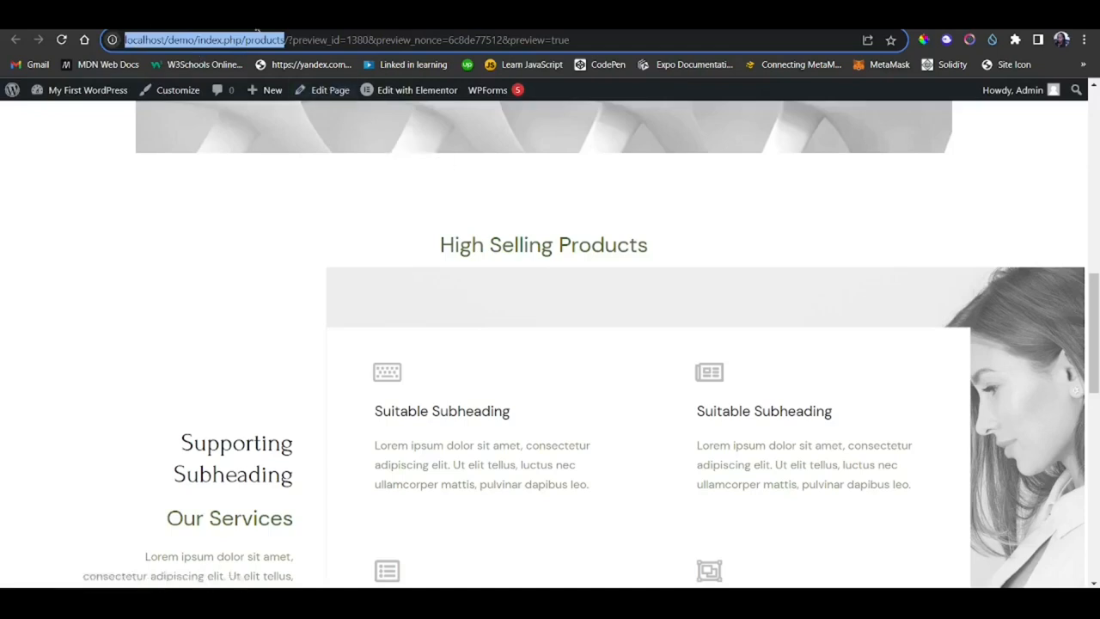
scroll(455, 194, "up", 12)
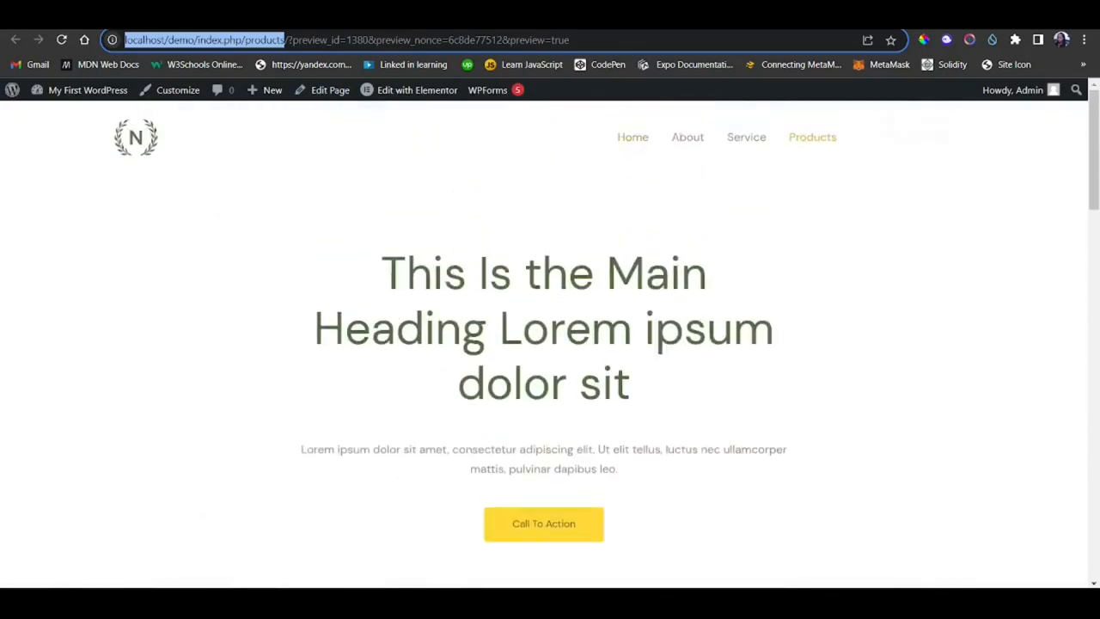
Insert the copied Products page URL before #products in the View Products button's link, update the home page and open the live page
left_click(316, 15)
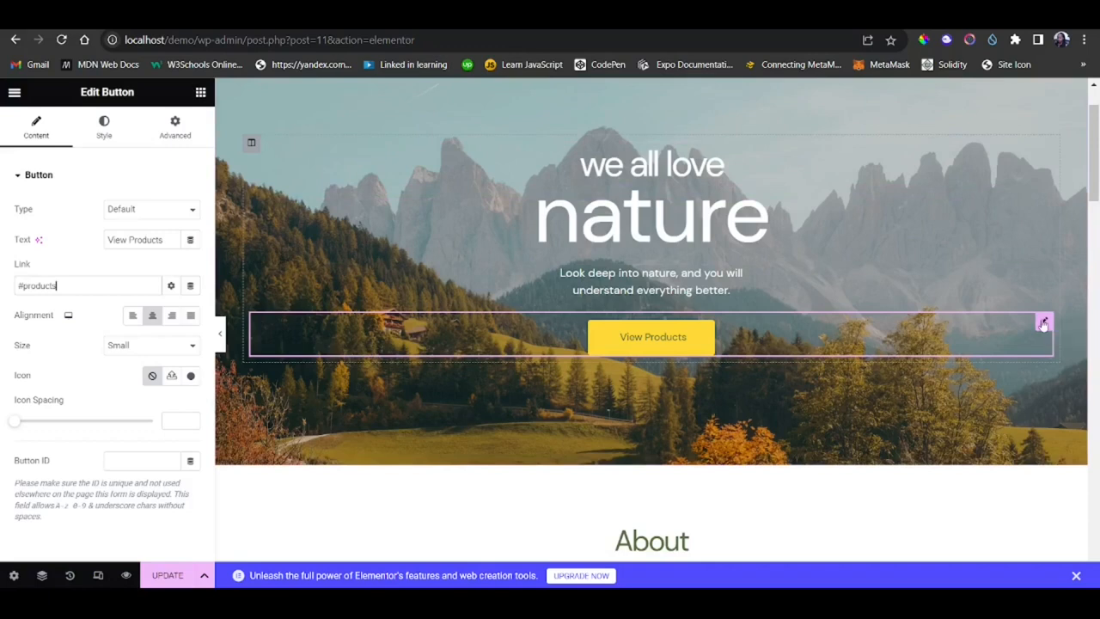
left_click(20, 286)
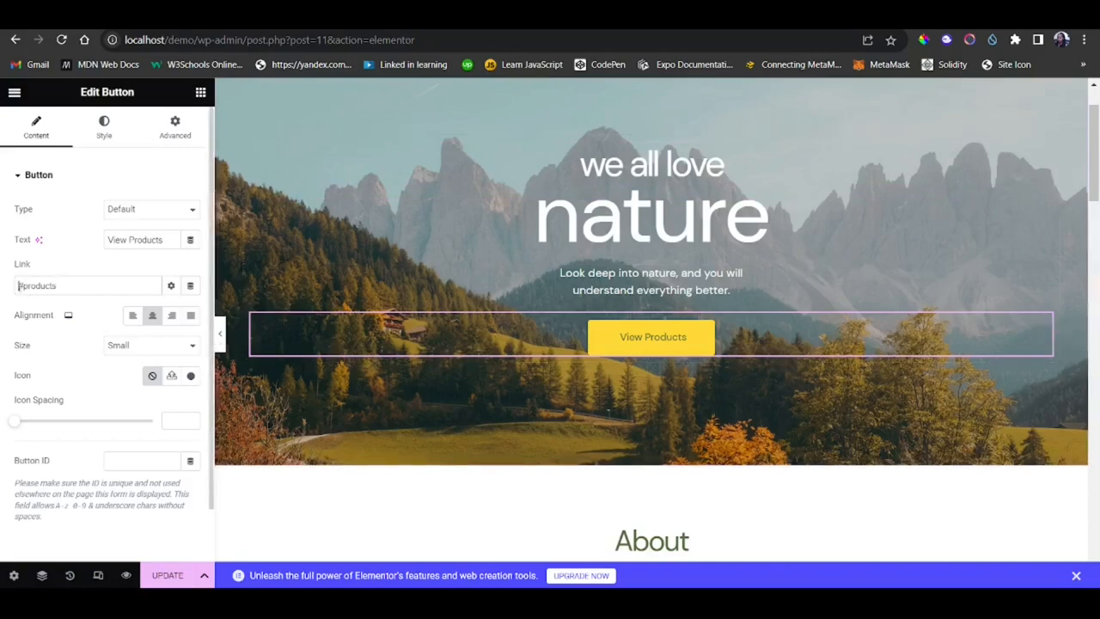
key("ctrl+v")
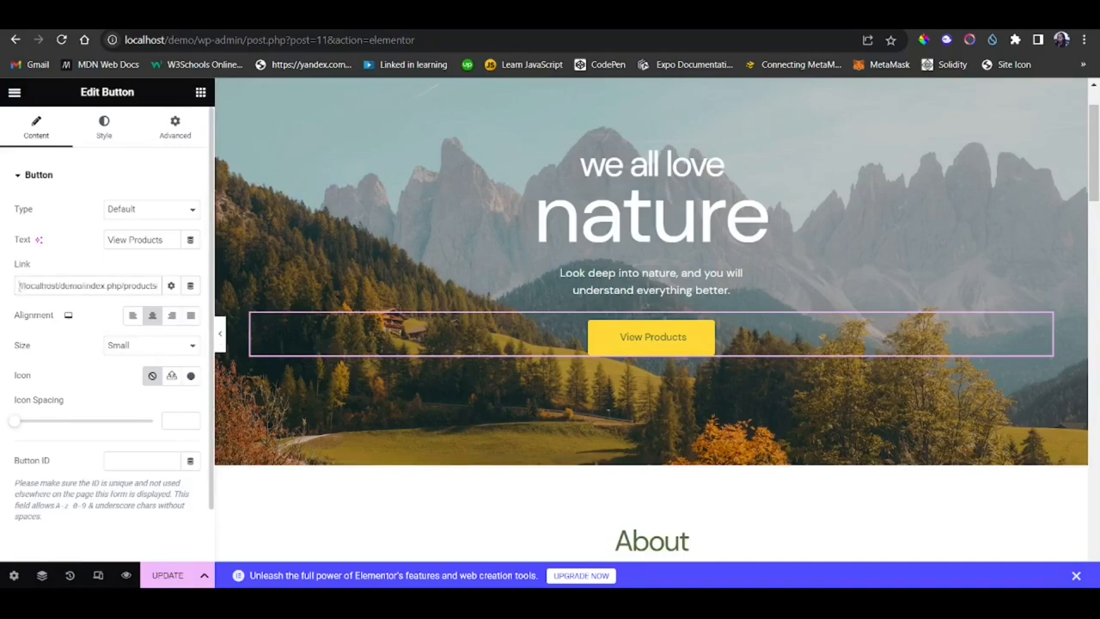
left_click(158, 577)
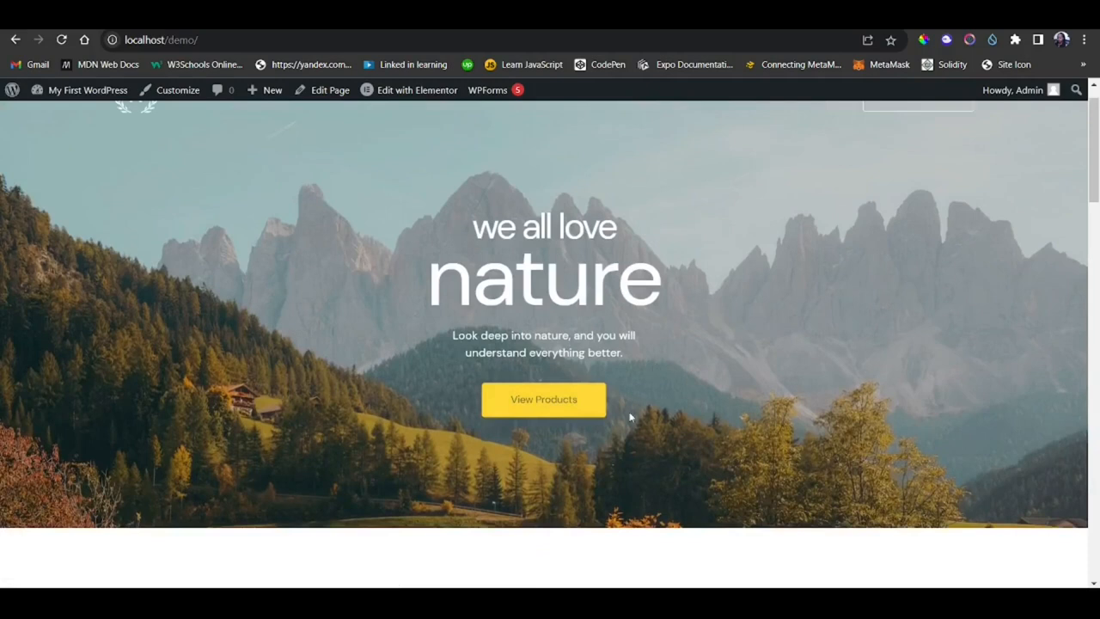
scroll(691, 376, "up", 1)
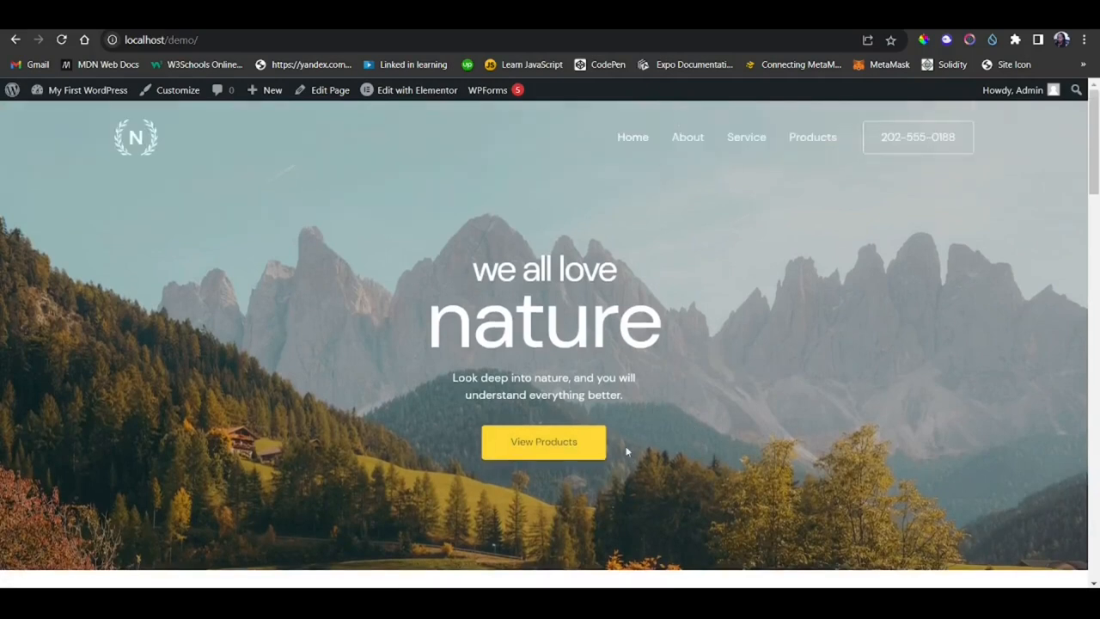
Test the home page's View Products button and check its landing position around the High Selling Products section
left_click(533, 443)
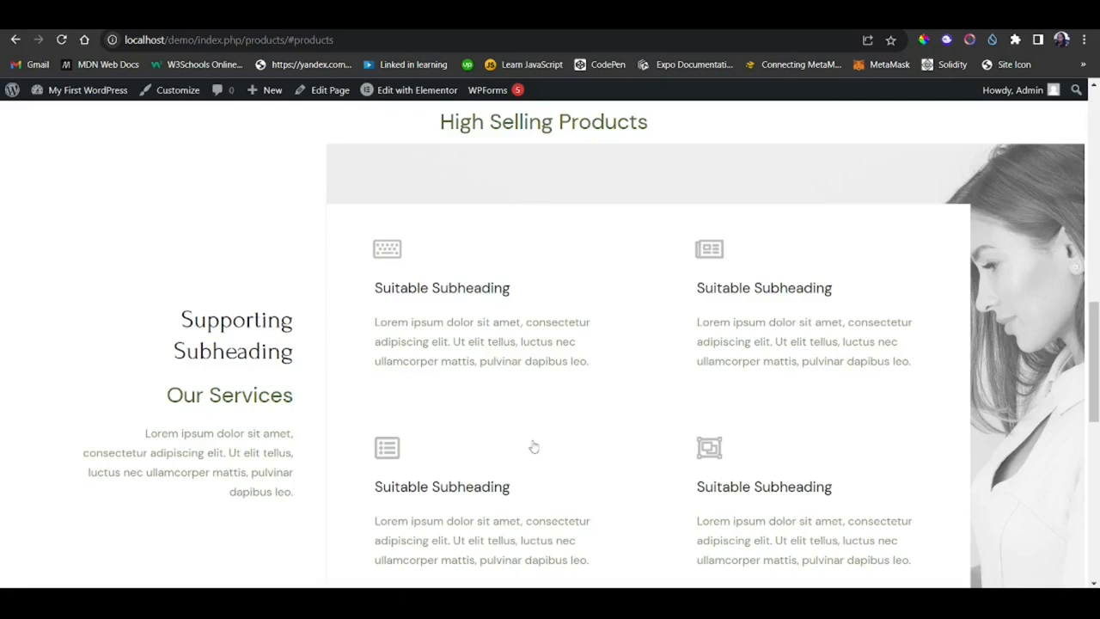
scroll(534, 446, "up", 10)
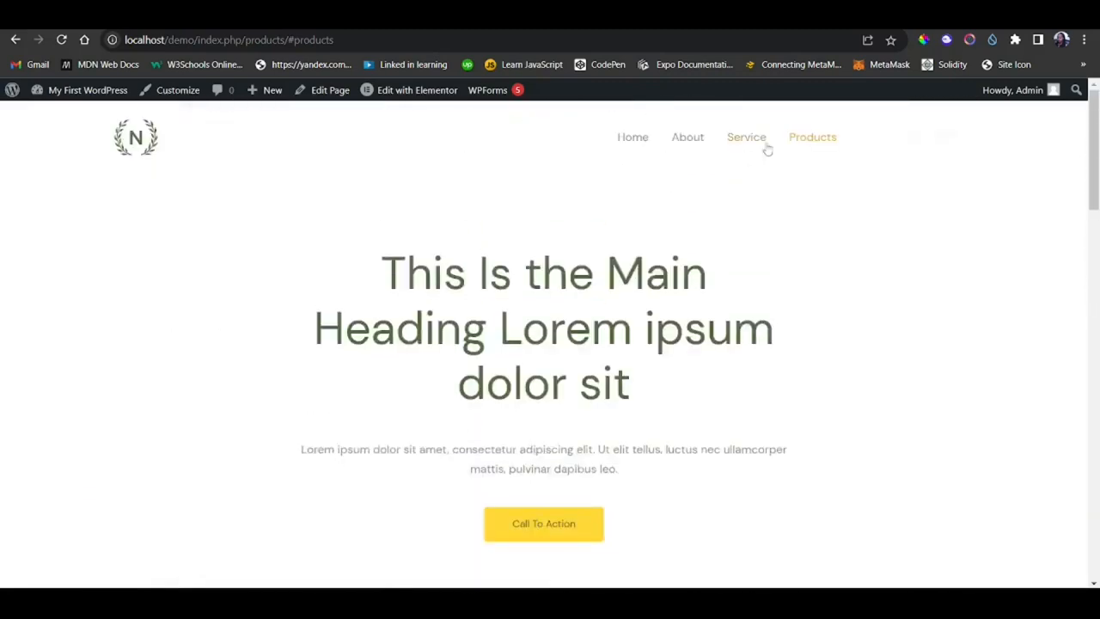
scroll(680, 310, "down", 10)
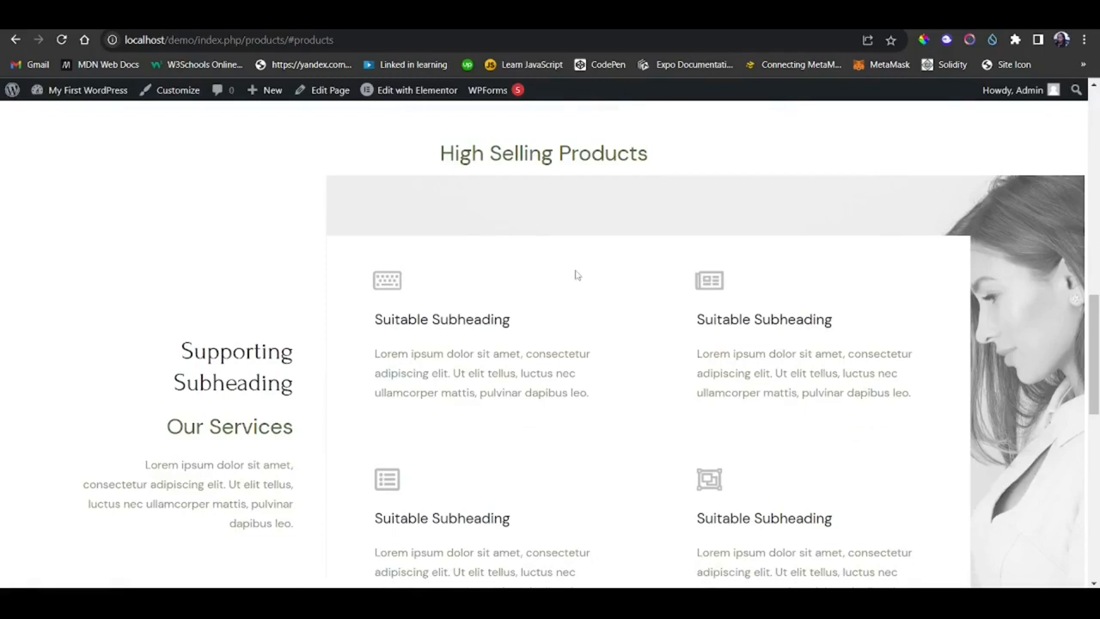
Switch to the previewed Products page and test the Service and About links in its header menu
key("ctrl+Tab")
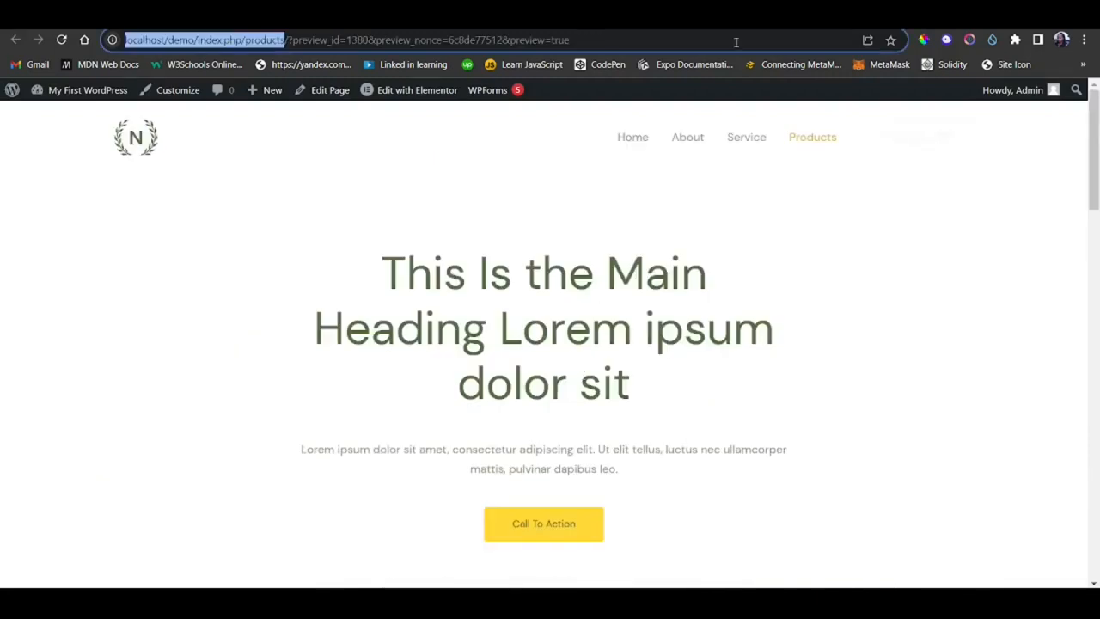
left_click(736, 143)
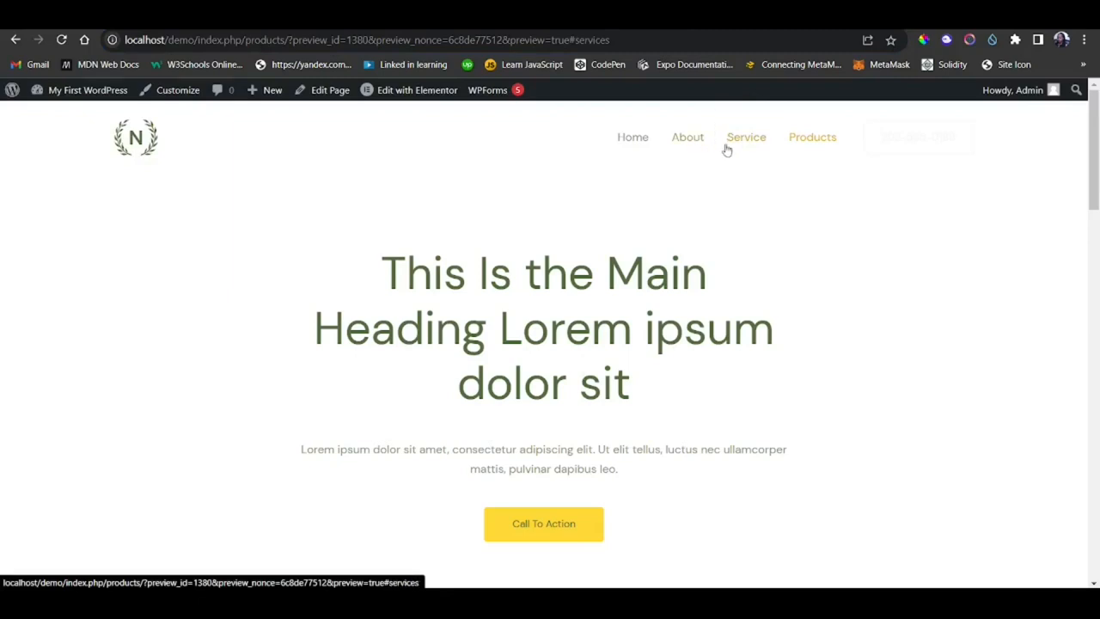
scroll(557, 421, "down", 3)
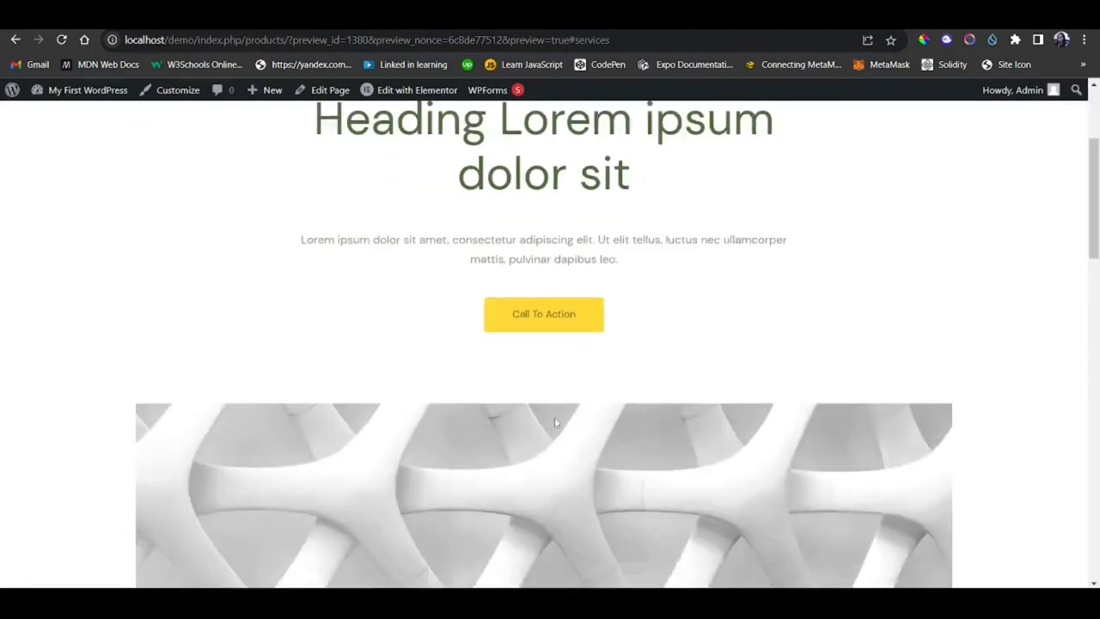
scroll(554, 421, "up", 3)
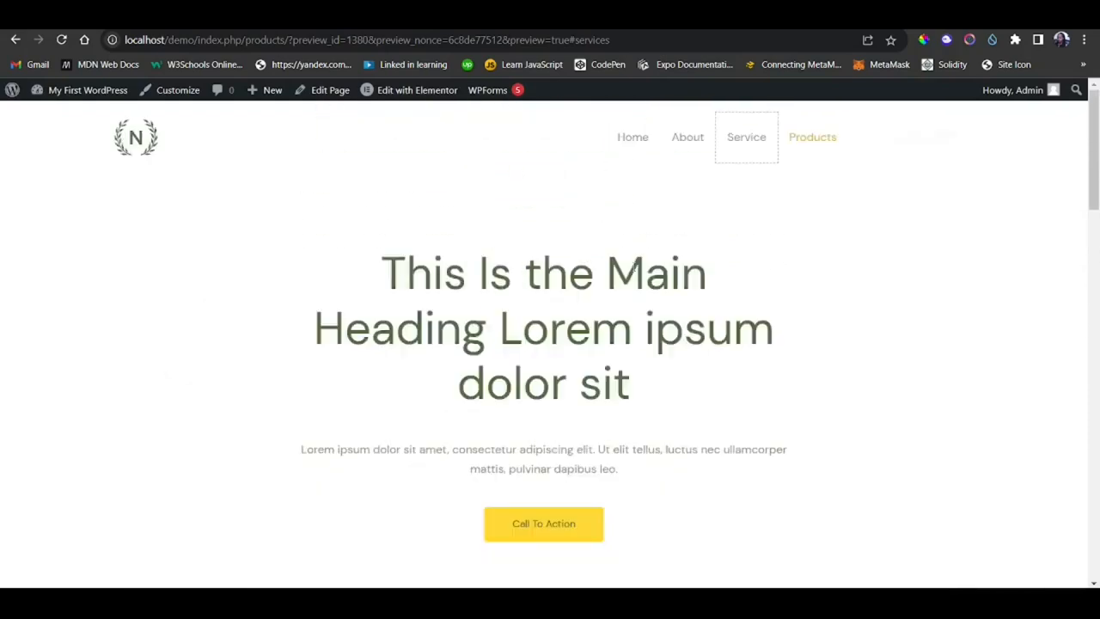
left_click(685, 156)
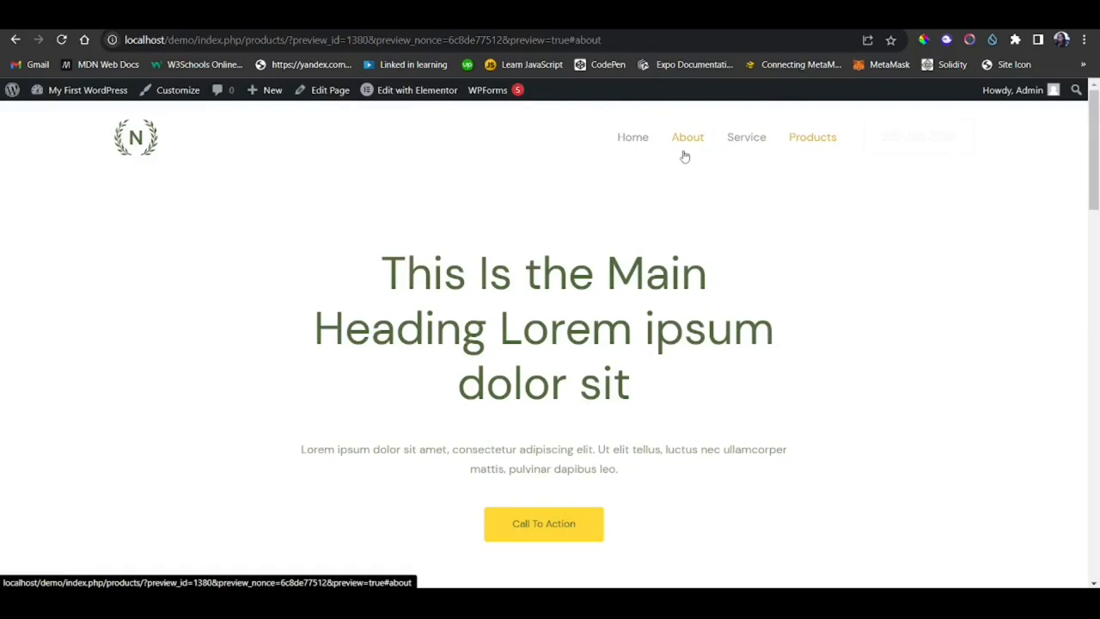
Open the site customizer's Main Menu and expand the About custom link for editing
left_click(175, 89)
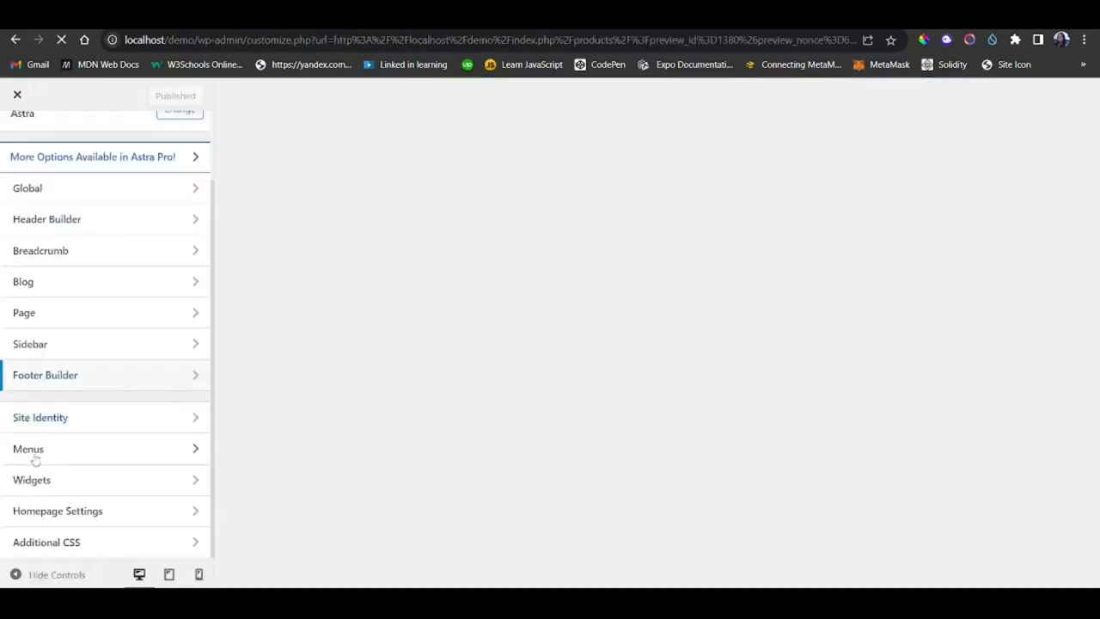
left_click(46, 461)
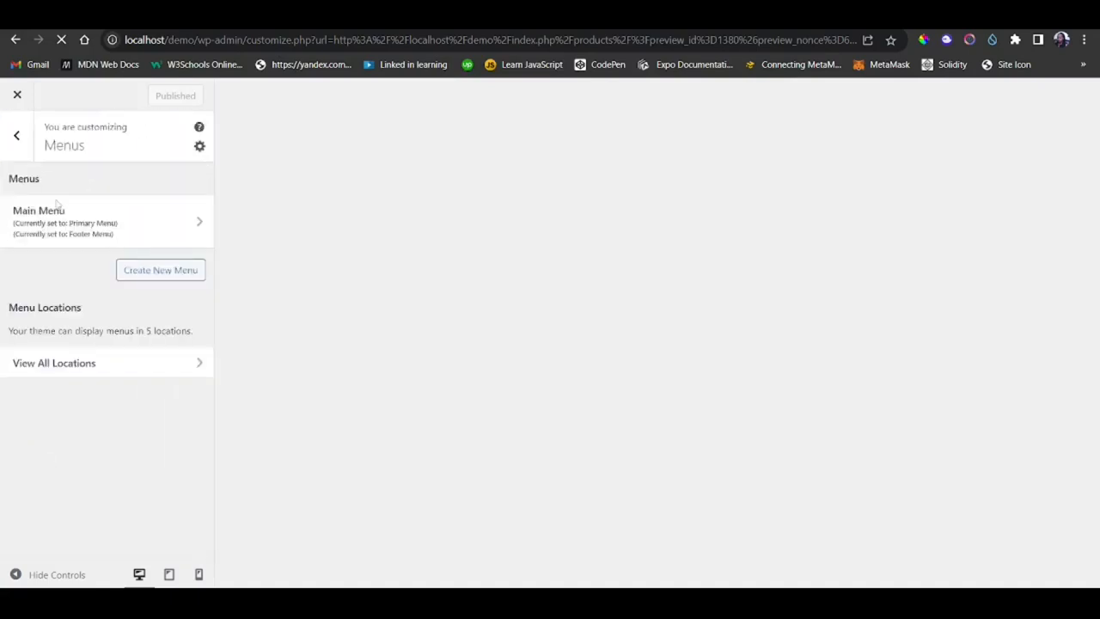
left_click(57, 206)
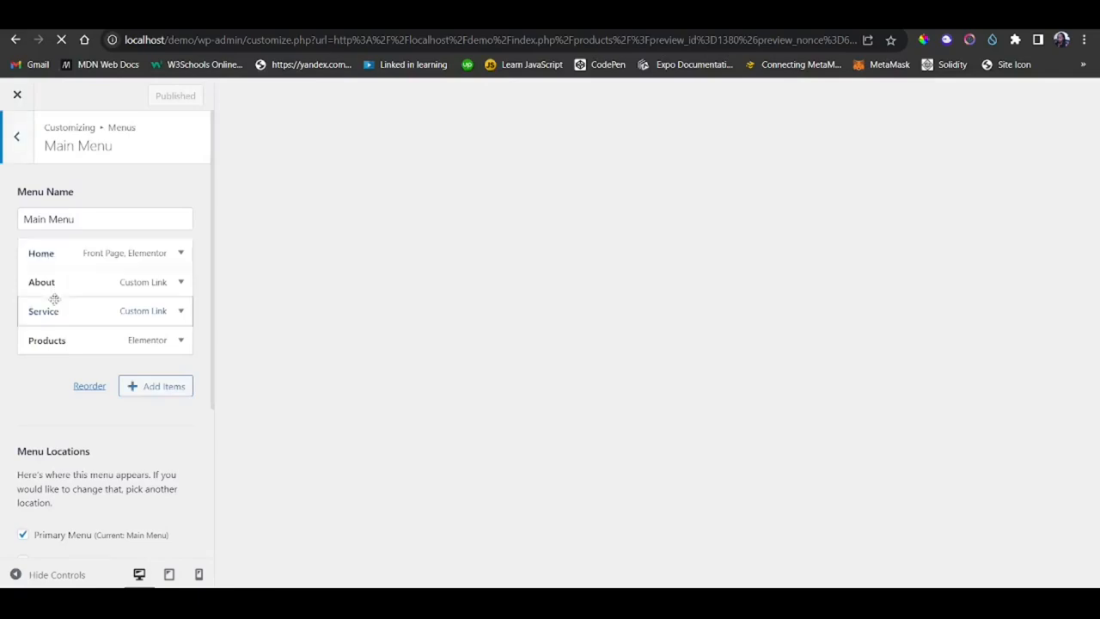
left_click(57, 281)
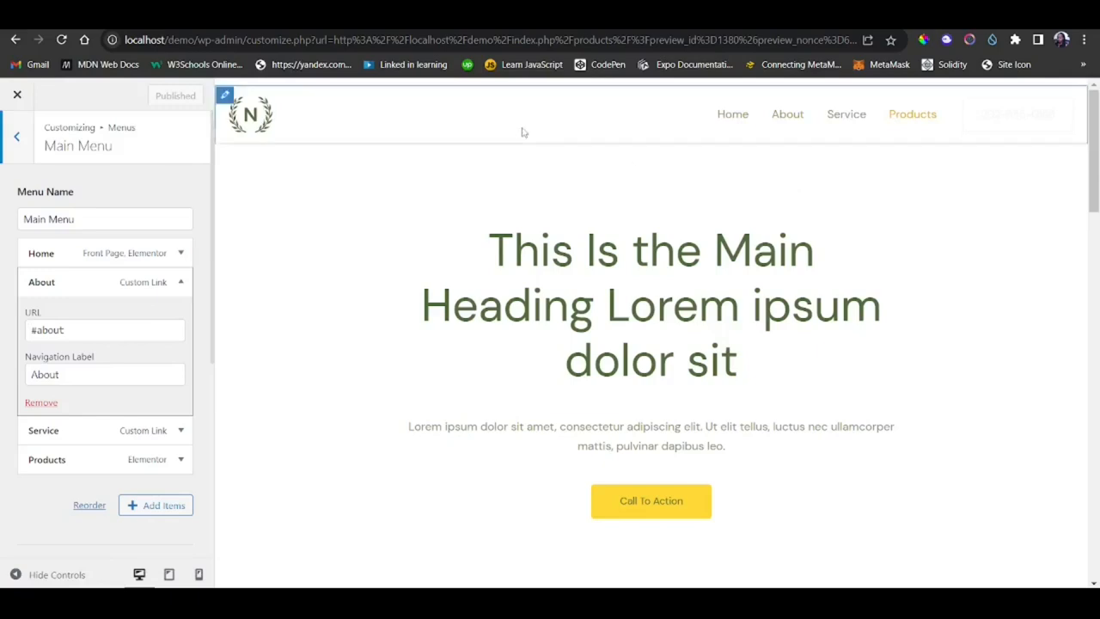
Copy the address localhost/demo from the previewed home page, leaving out its preview parameters
left_click(498, 17)
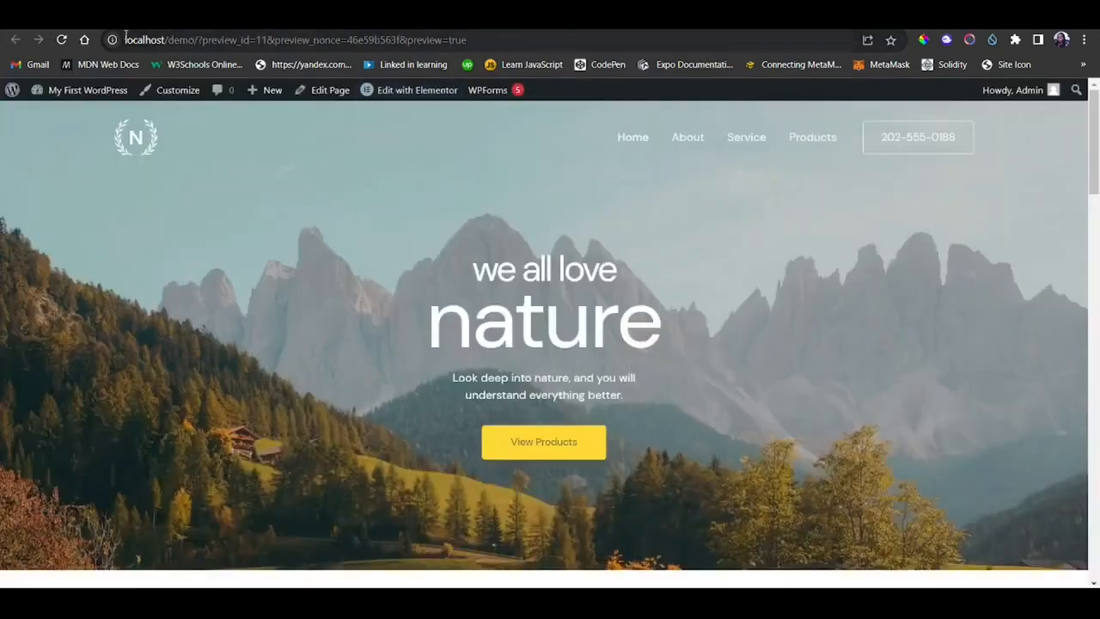
left_click_drag(124, 40, 196, 40)
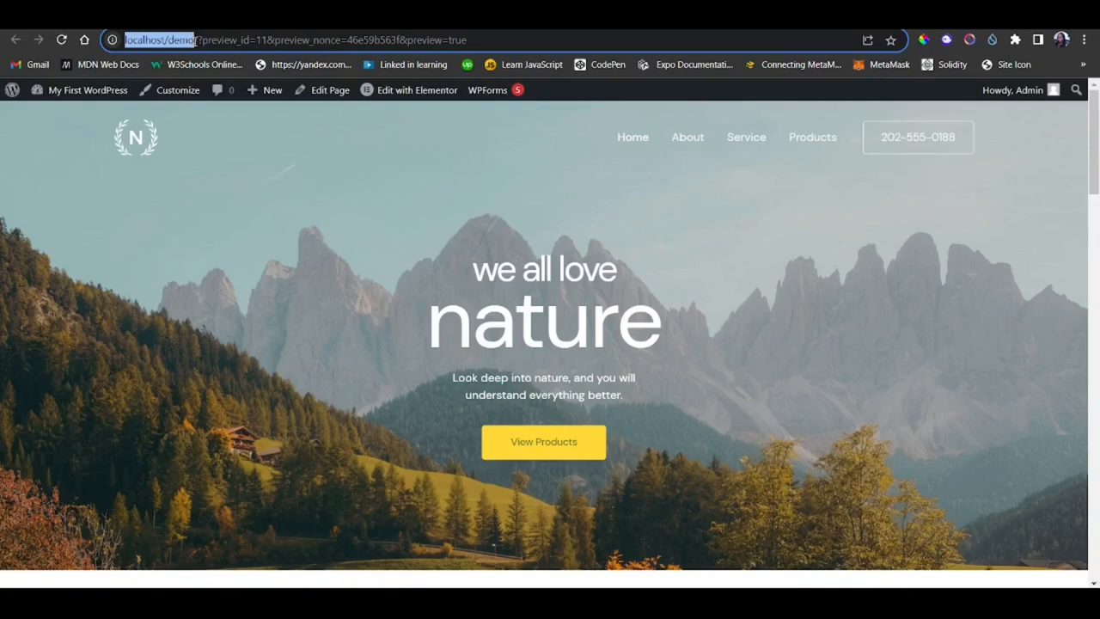
left_click(125, 40)
left_click_drag(126, 41, 193, 48)
key("ctrl+c")
mouse_move(518, 101)
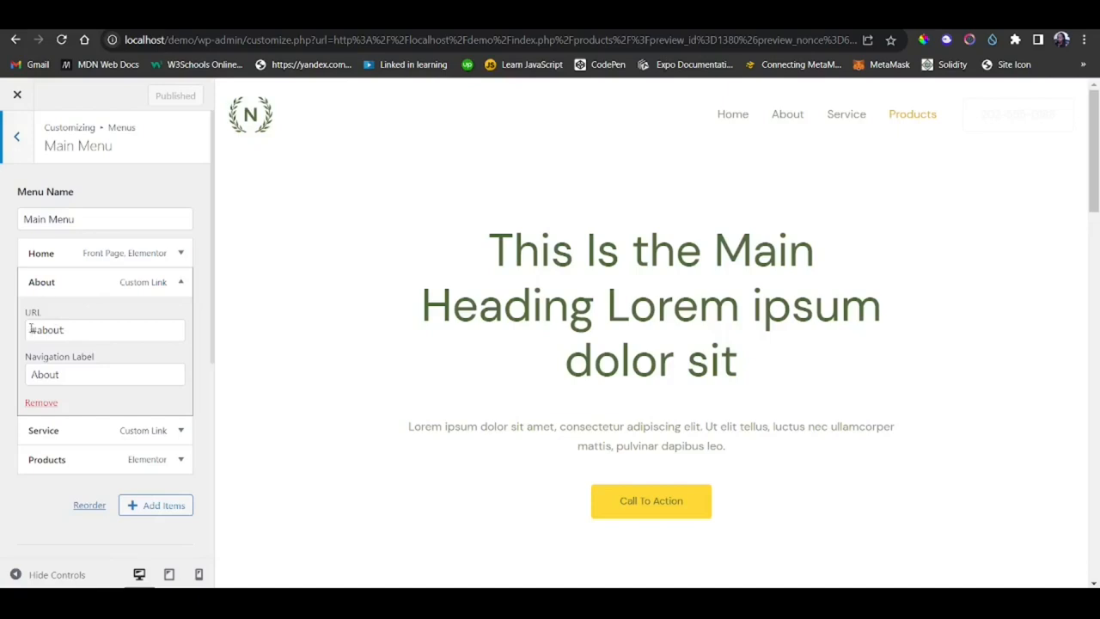
left_click(31, 329)
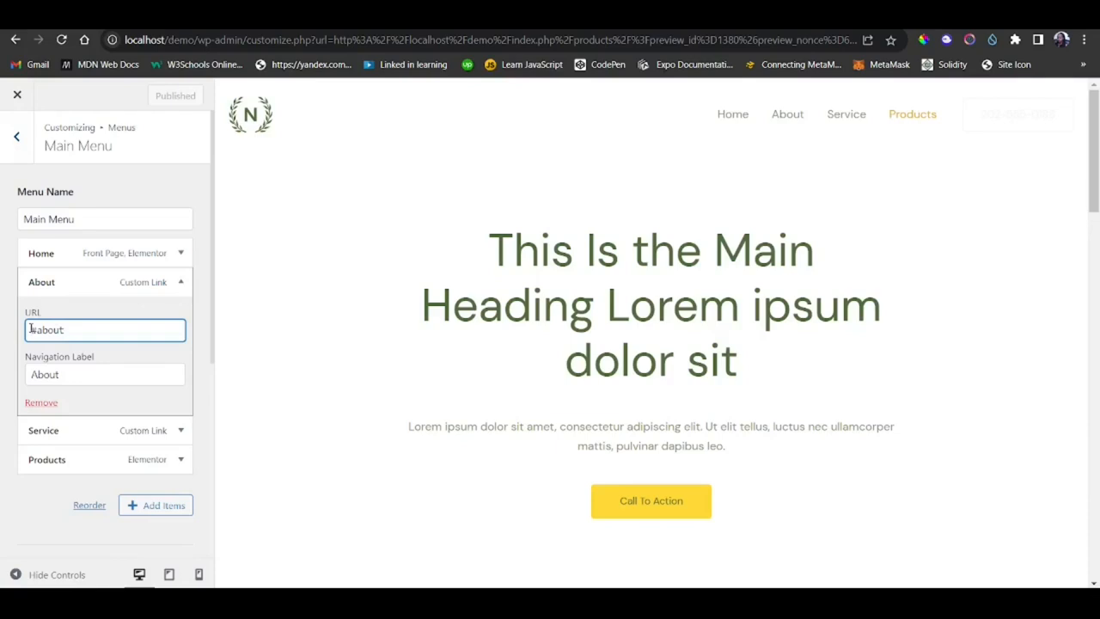
key("ctrl+v")
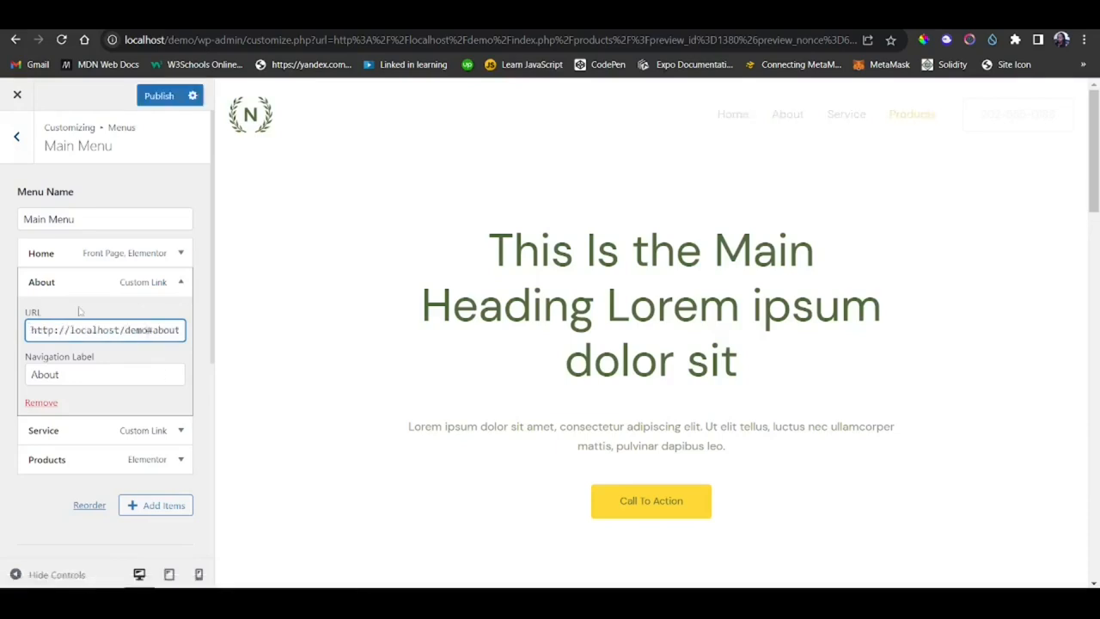
Insert the copied home page URL before #services in the Service menu item's link, publish the menu and close the customizer
left_click(54, 424)
left_click(31, 360)
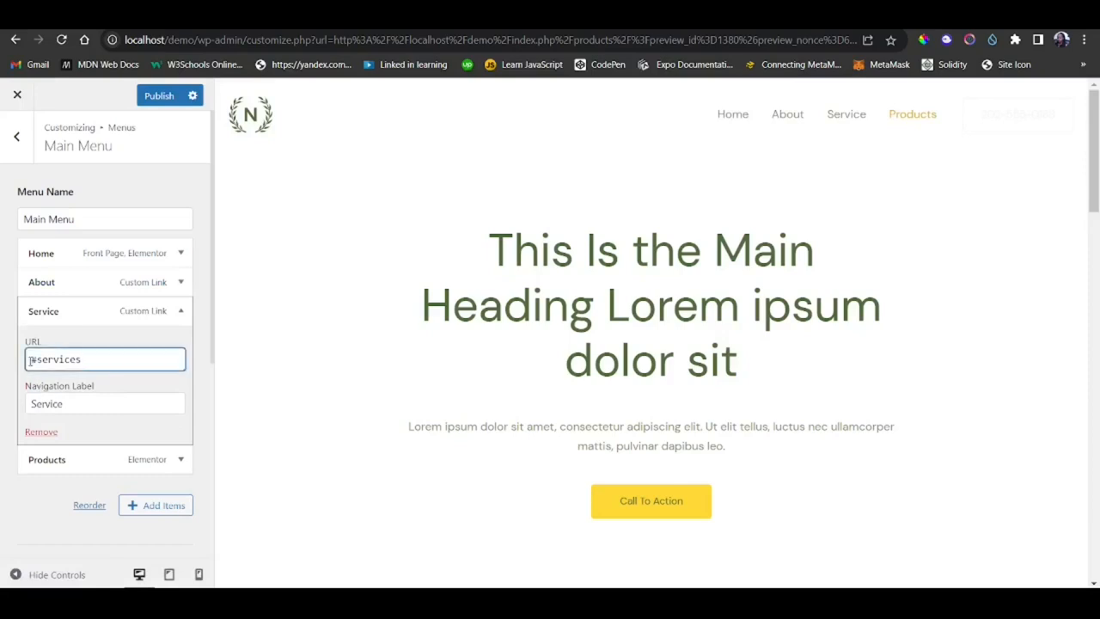
key("ctrl+v")
left_click(159, 95)
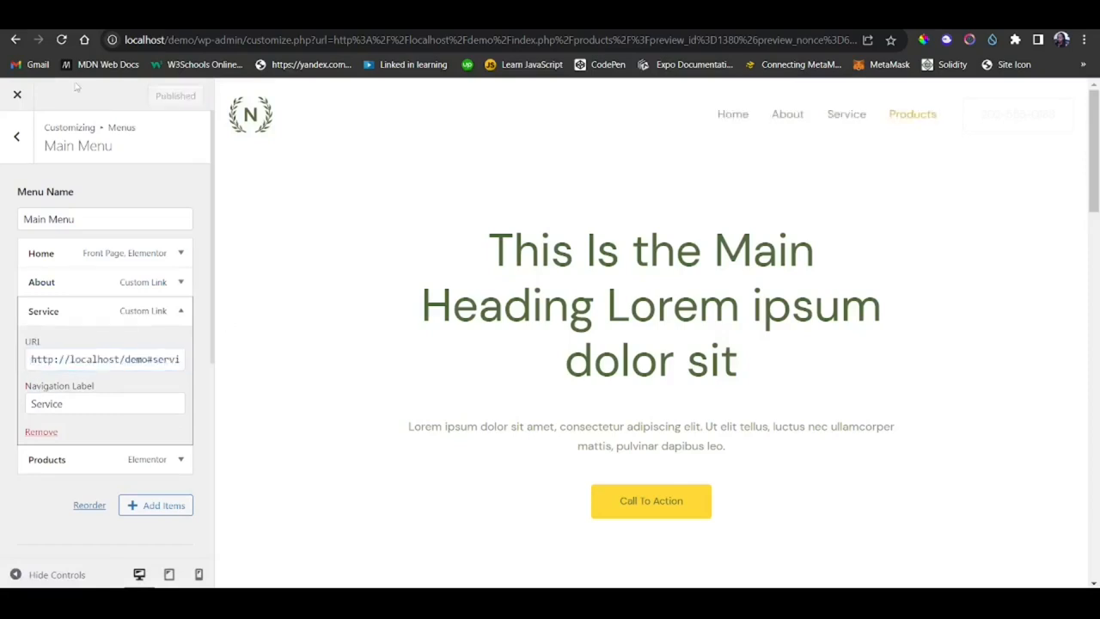
left_click(18, 99)
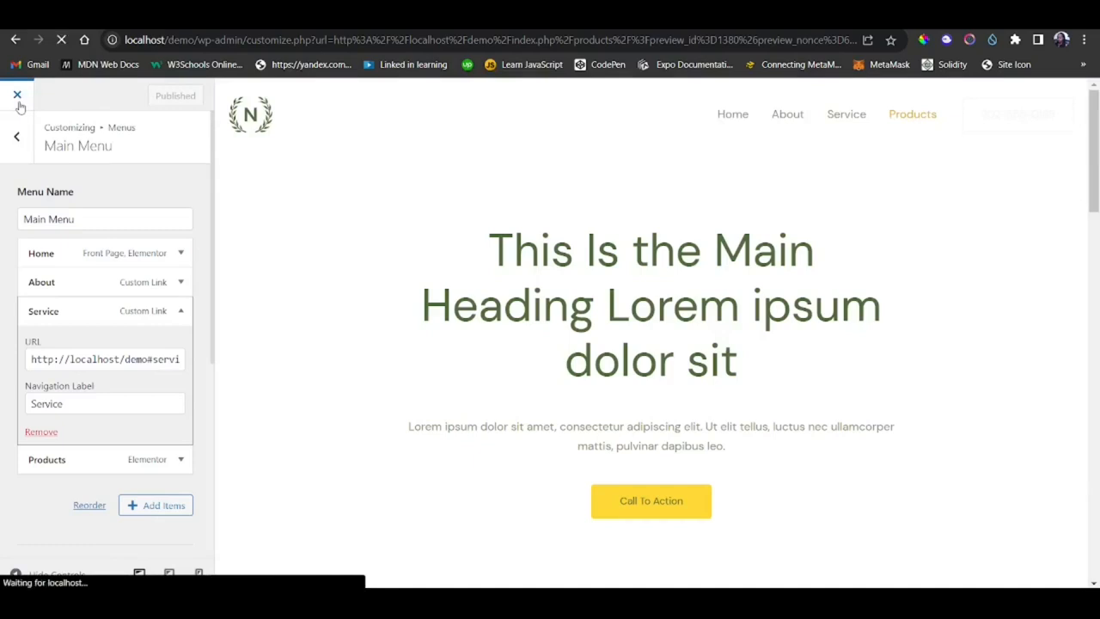
Test the About menu link from the Products page and the home page's View Products button
scroll(844, 322, "down", 2)
scroll(844, 323, "up", 1)
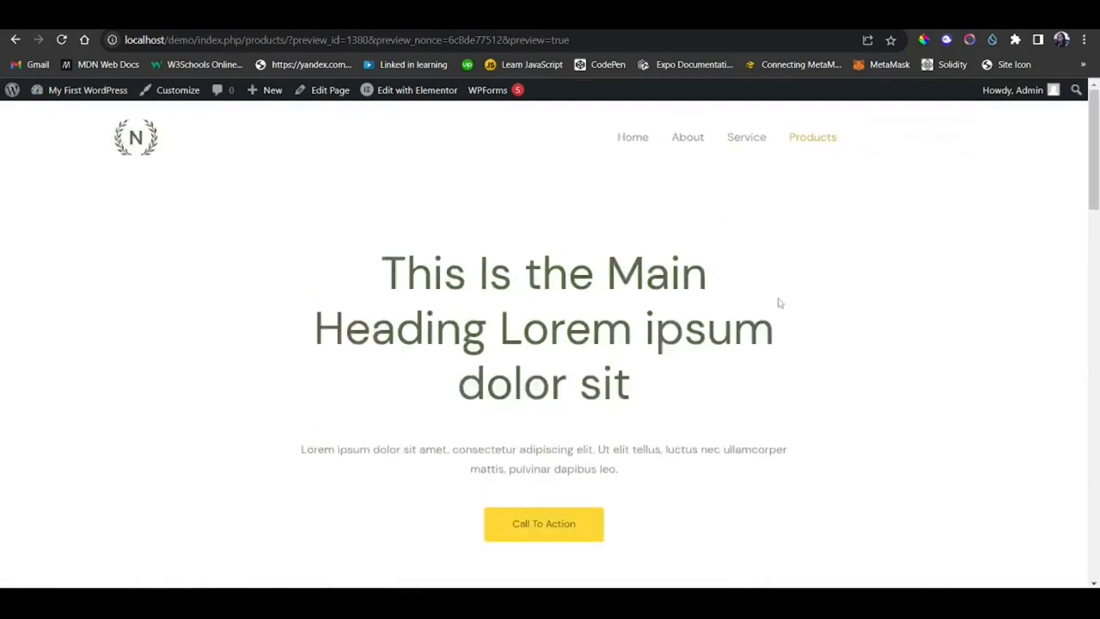
left_click(692, 146)
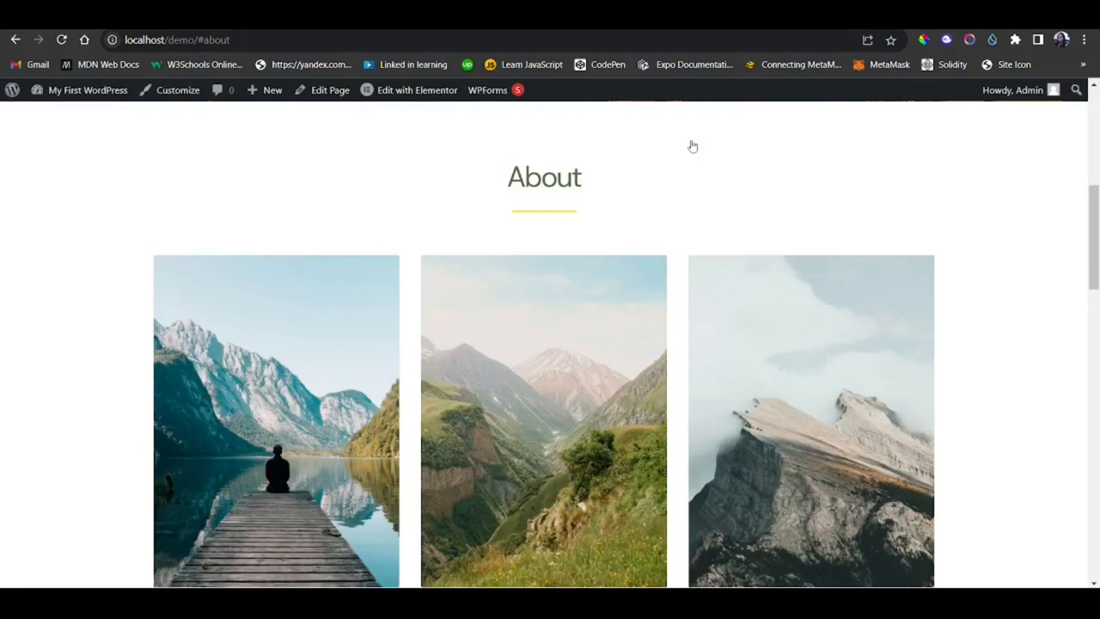
scroll(692, 146, "up", 5)
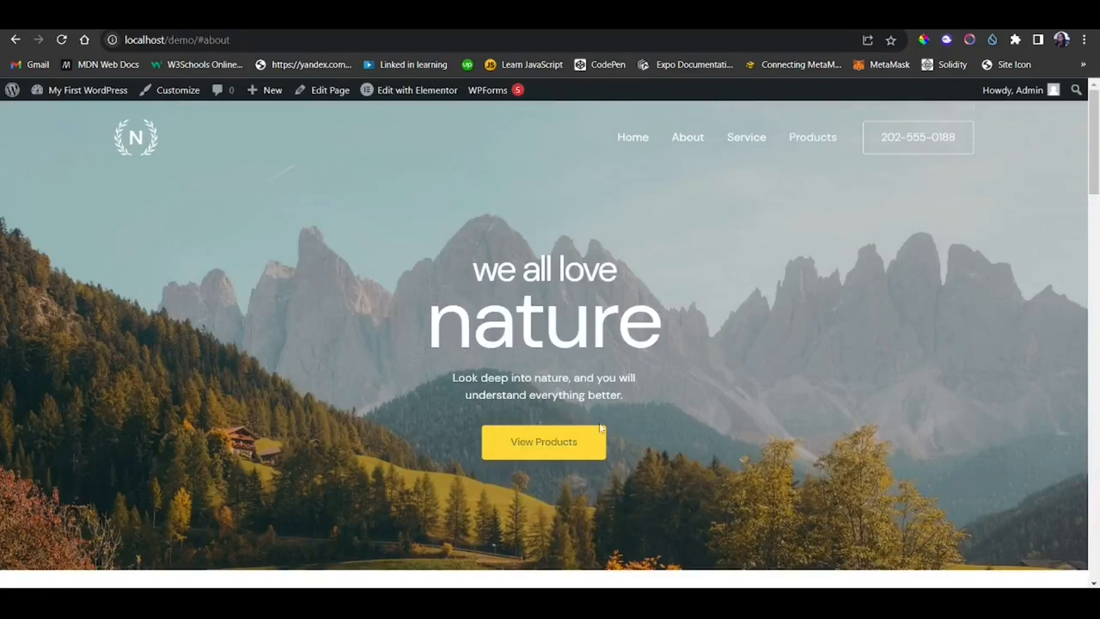
left_click(550, 446)
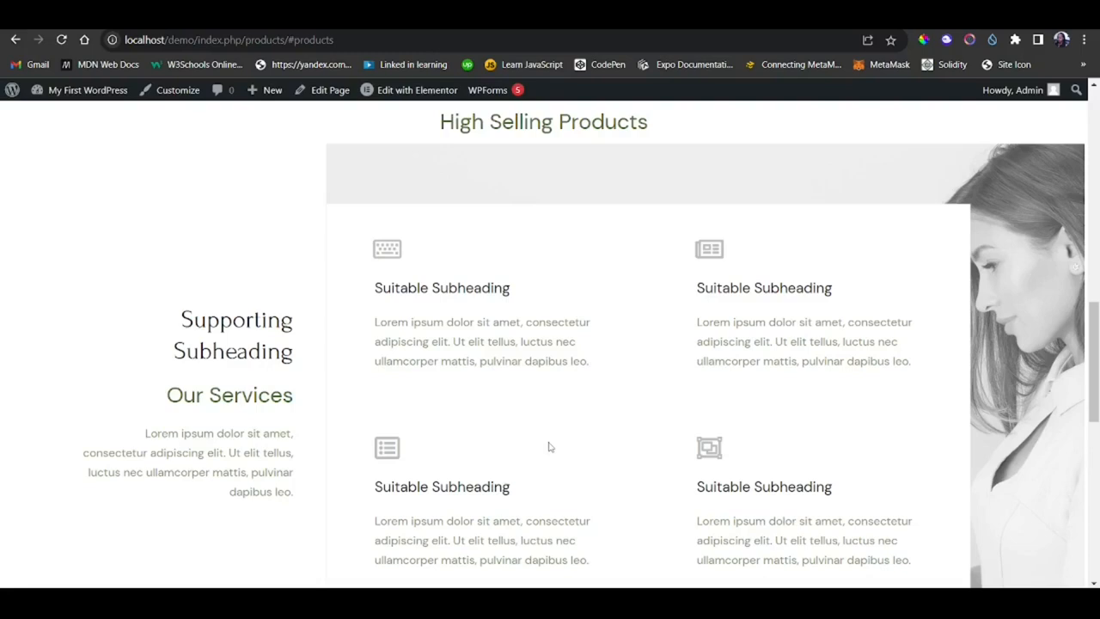
scroll(536, 348, "up", 1)
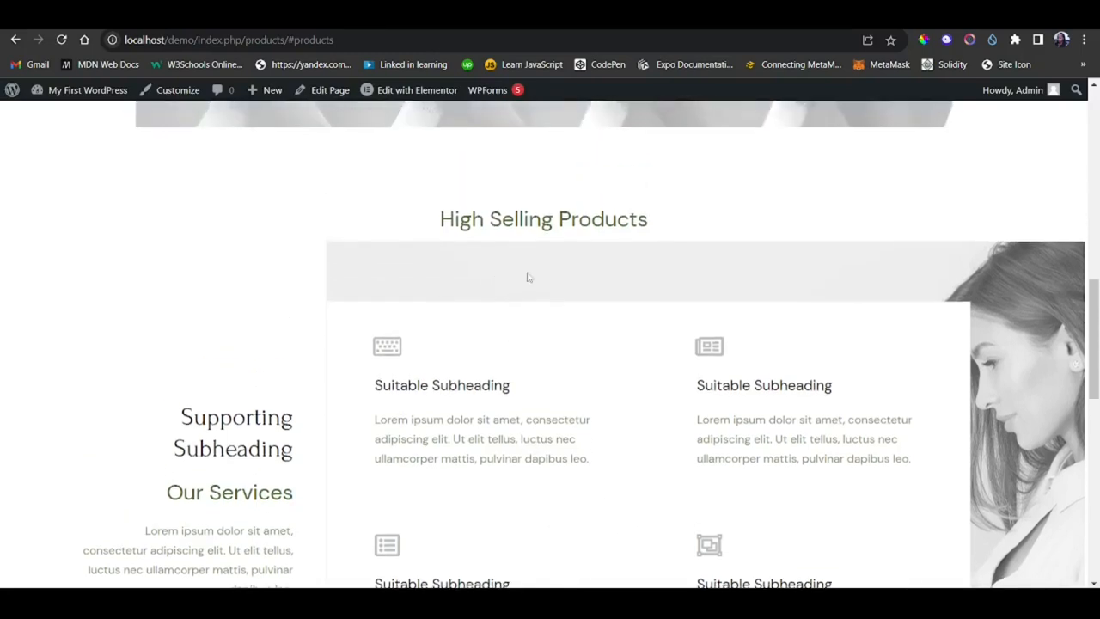
scroll(573, 299, "up", 5)
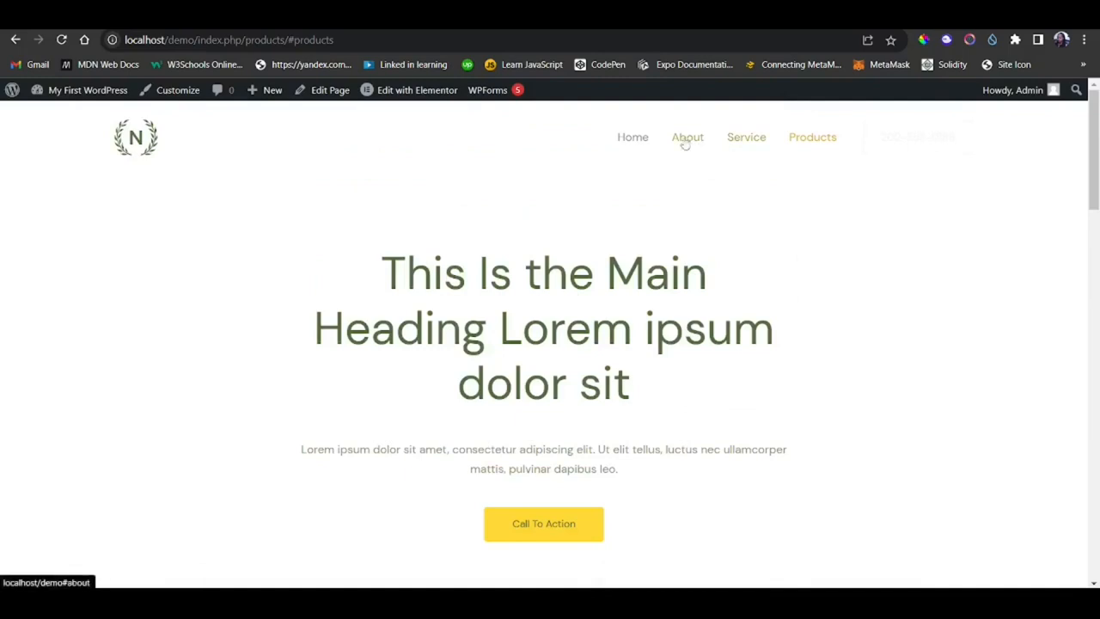
Test the Service menu link from the Products page and look over the home page it opens
left_click(733, 141)
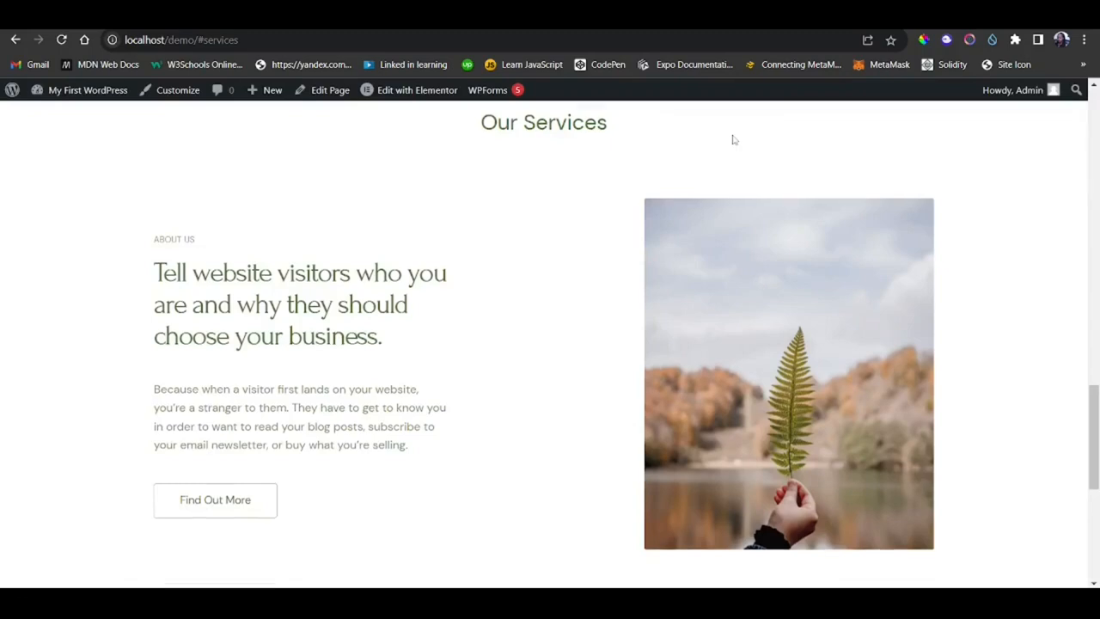
scroll(734, 140, "up", 16)
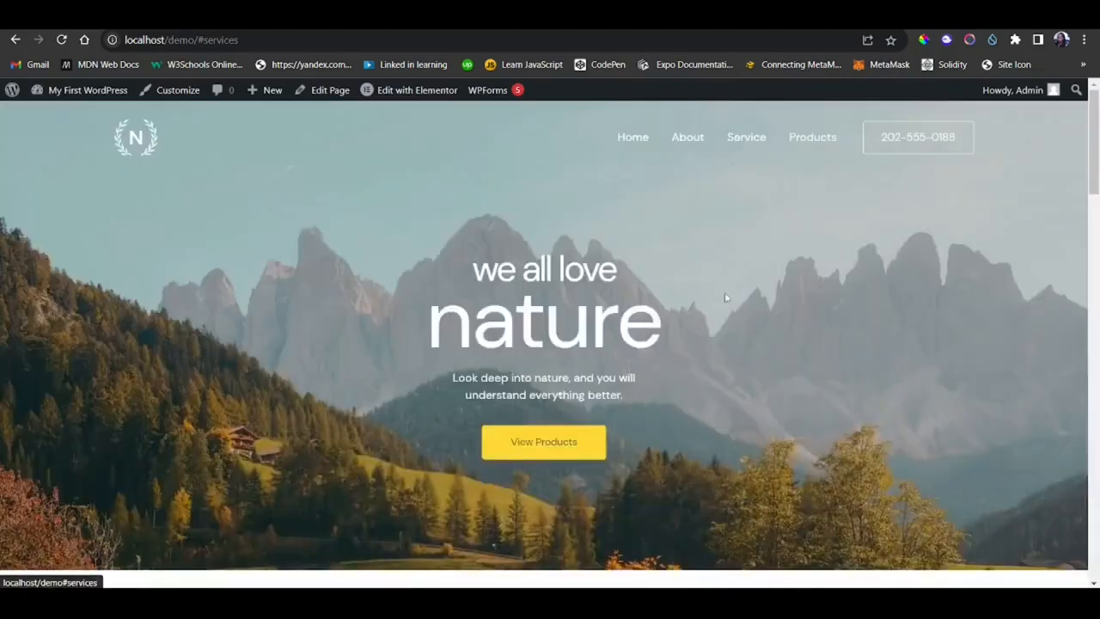
scroll(663, 237, "down", 4)
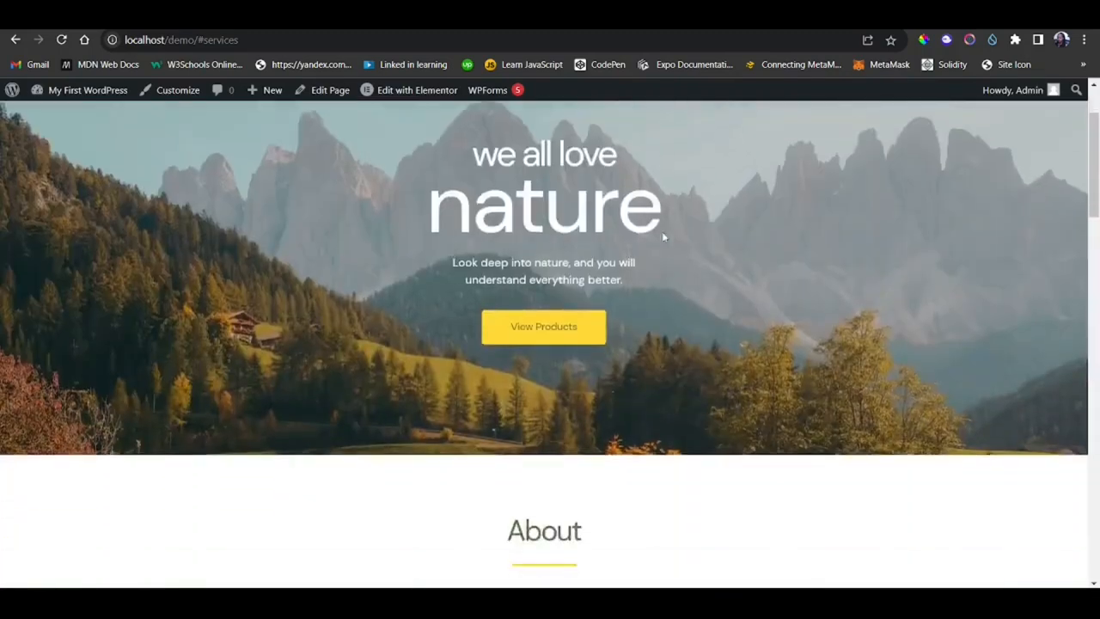
scroll(660, 229, "down", 2)
scroll(660, 229, "up", 5)
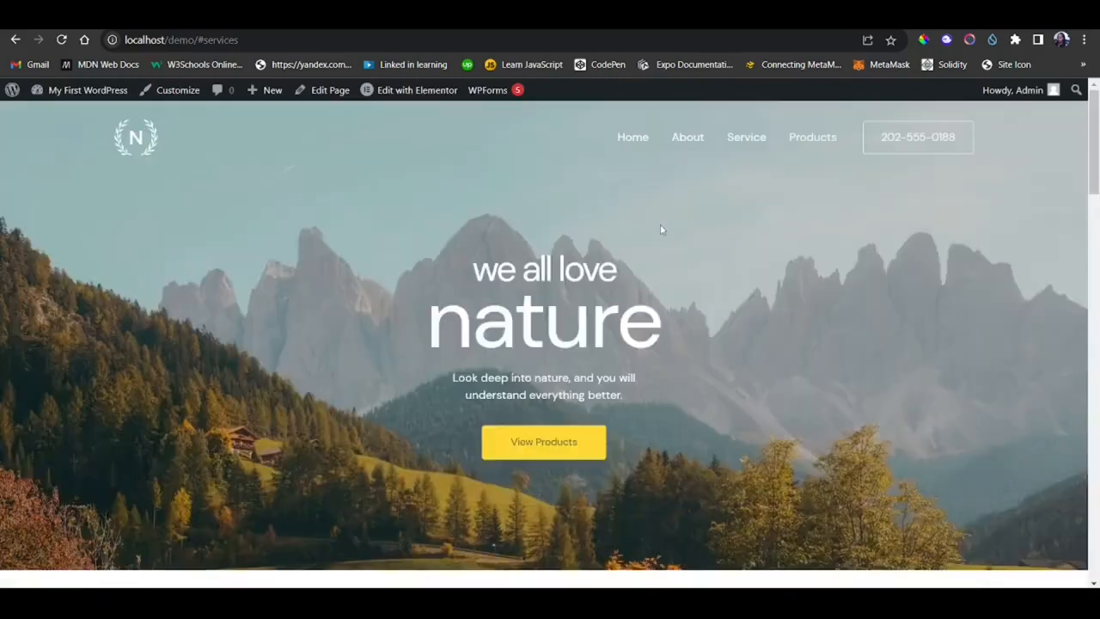